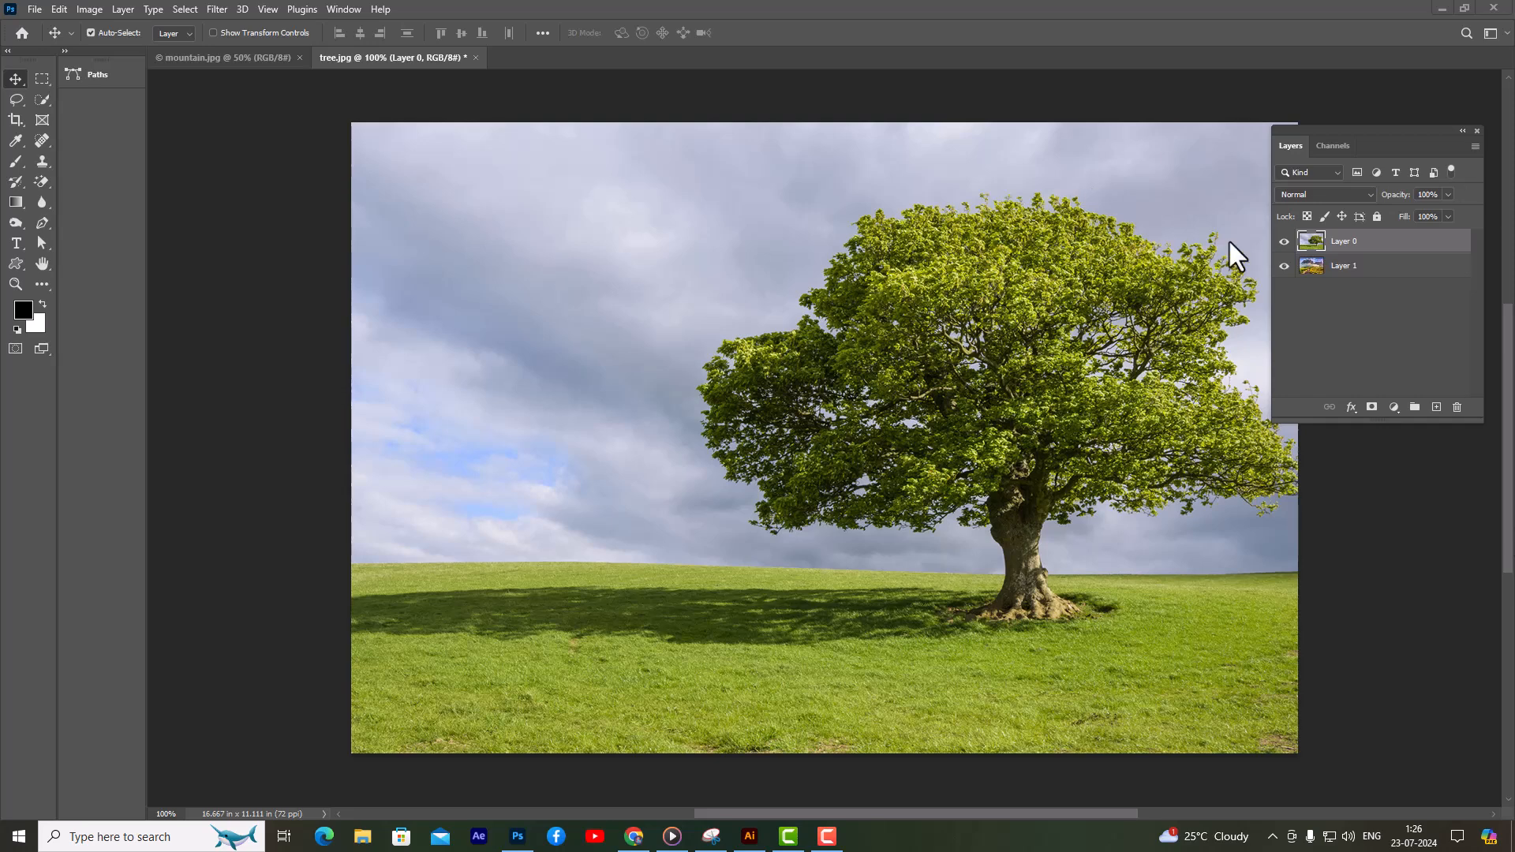
- Show the tree image's color channels and place the channel list beside the canvas
mouse_move(1332, 141)
mouse_down()
mouse_move(1247, 208)
mouse_move(1302, 203)
mouse_move(1333, 142)
mouse_up()
click(1243, 212)
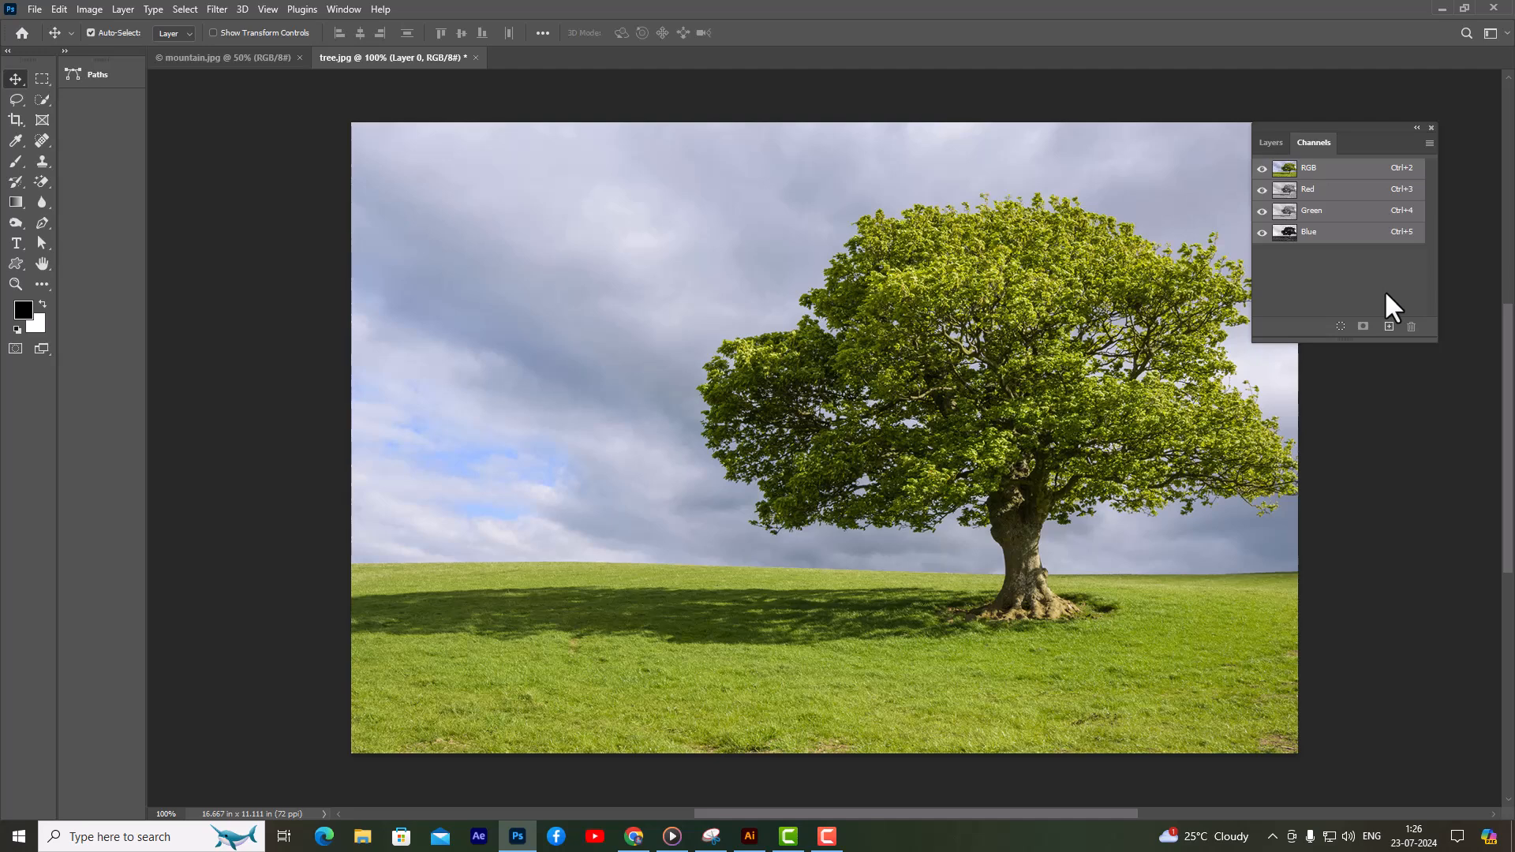
click(344, 9)
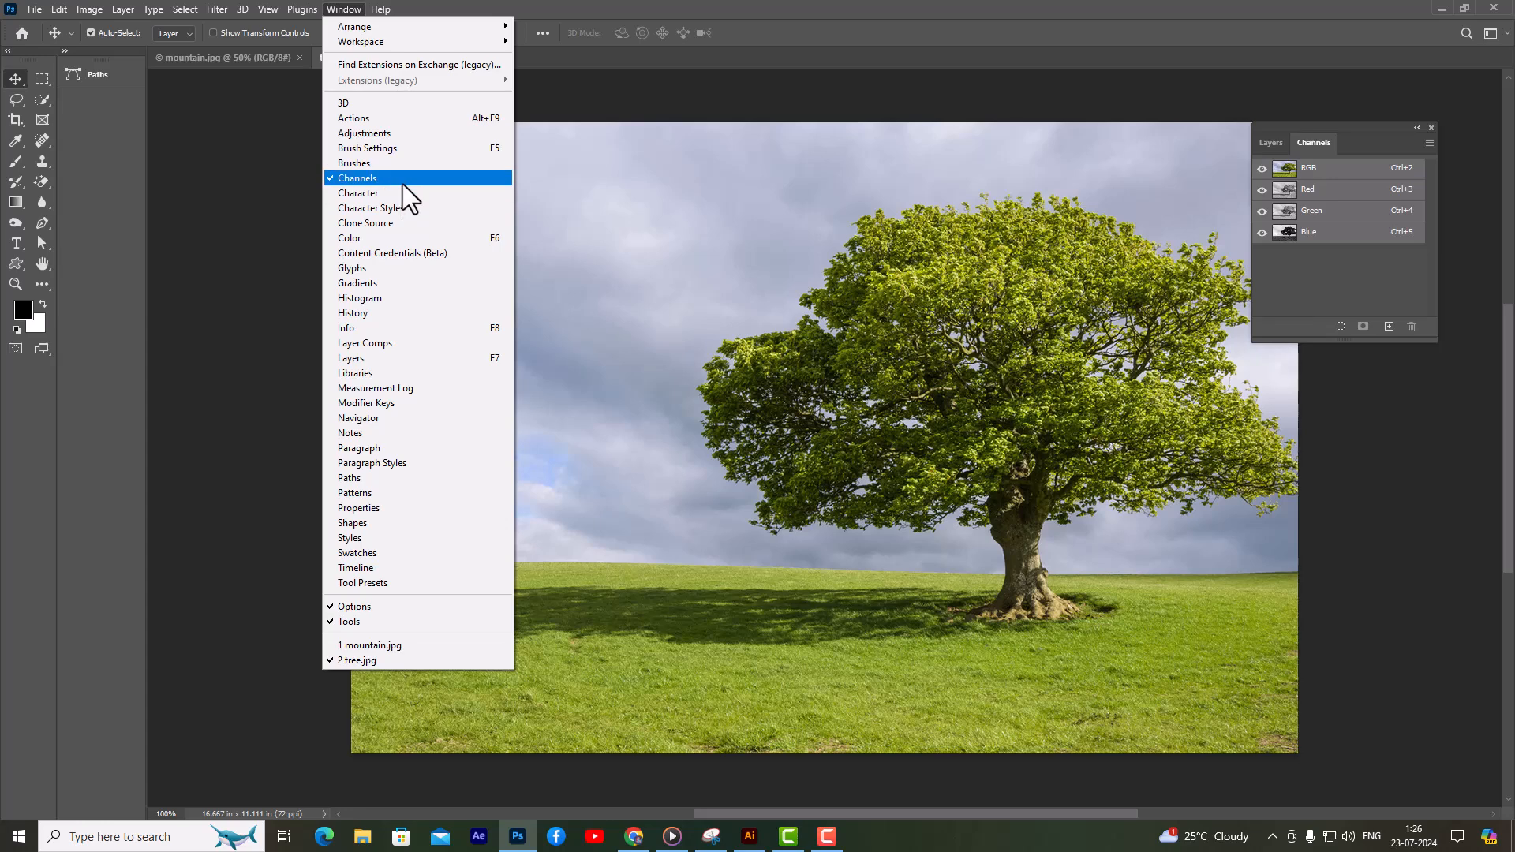
click(1385, 130)
drag(1339, 130, 1357, 128)
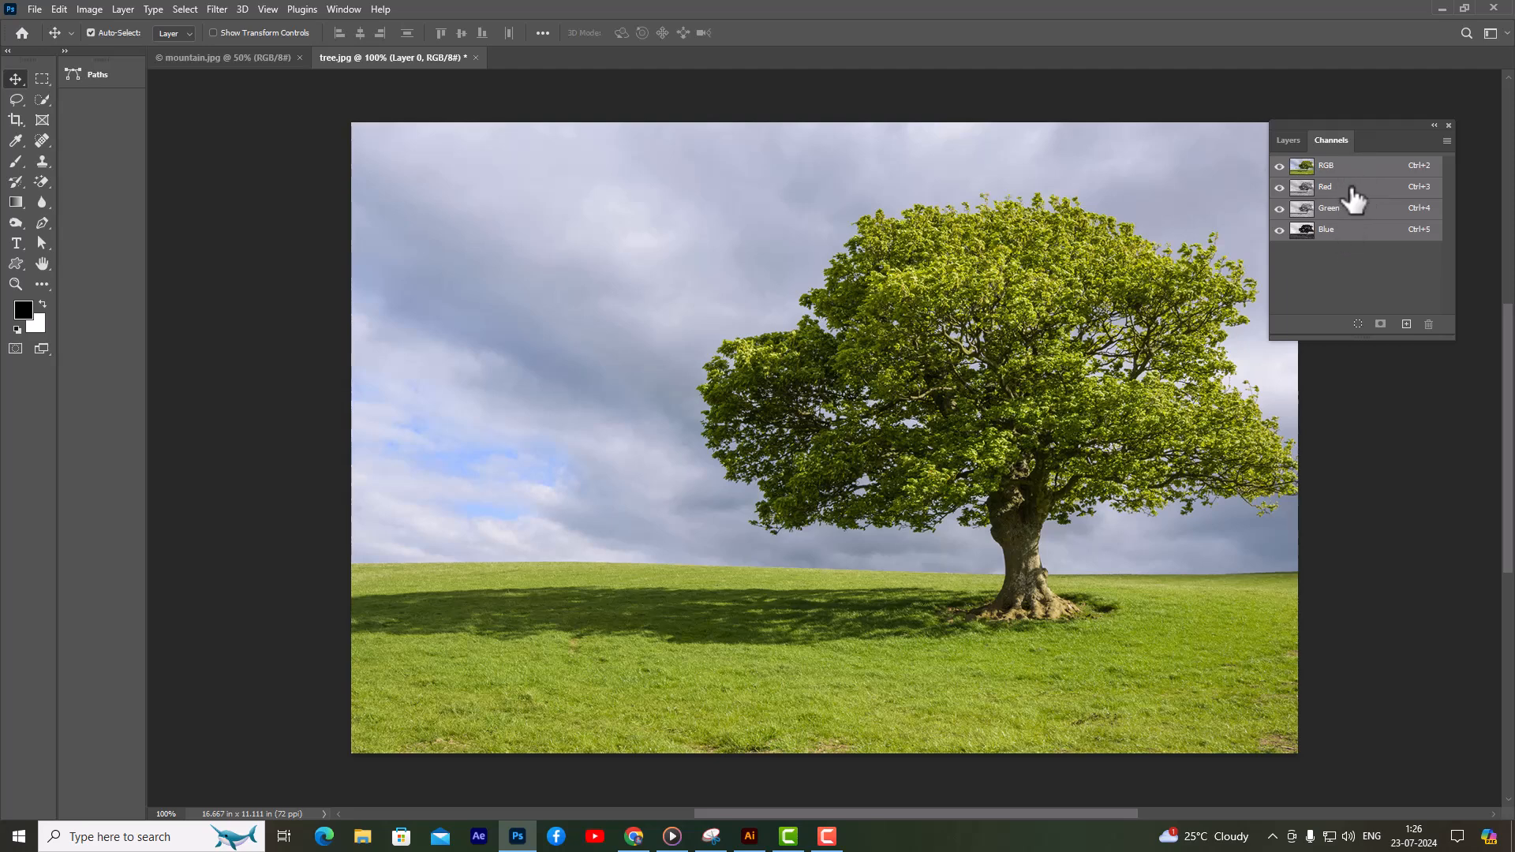
- Compare the Red, Green and Blue channels one by one for contrast between the tree and the sky
click(1351, 189)
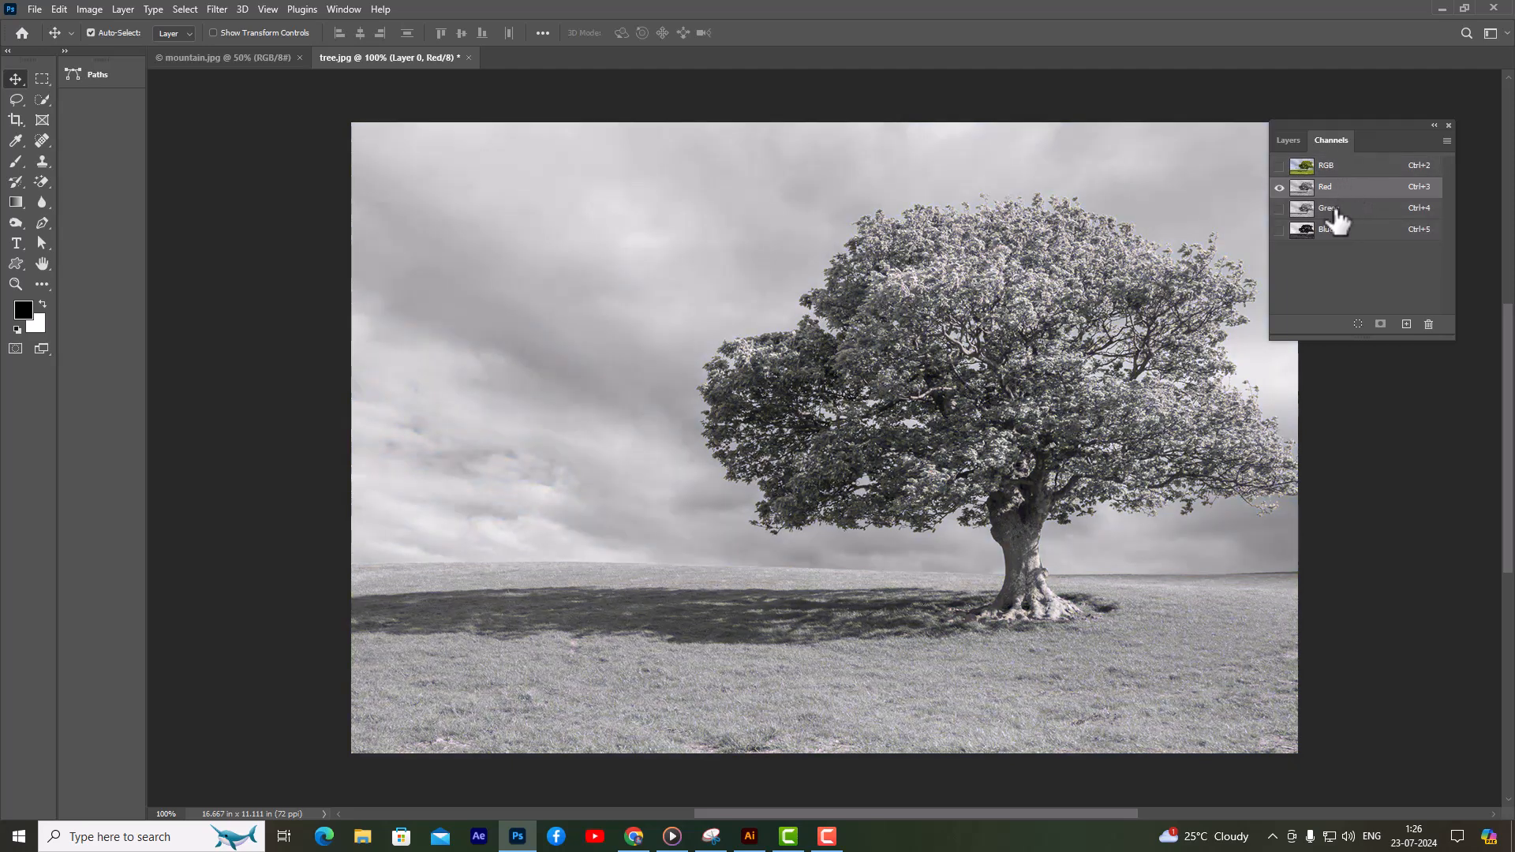
click(1334, 210)
click(1339, 231)
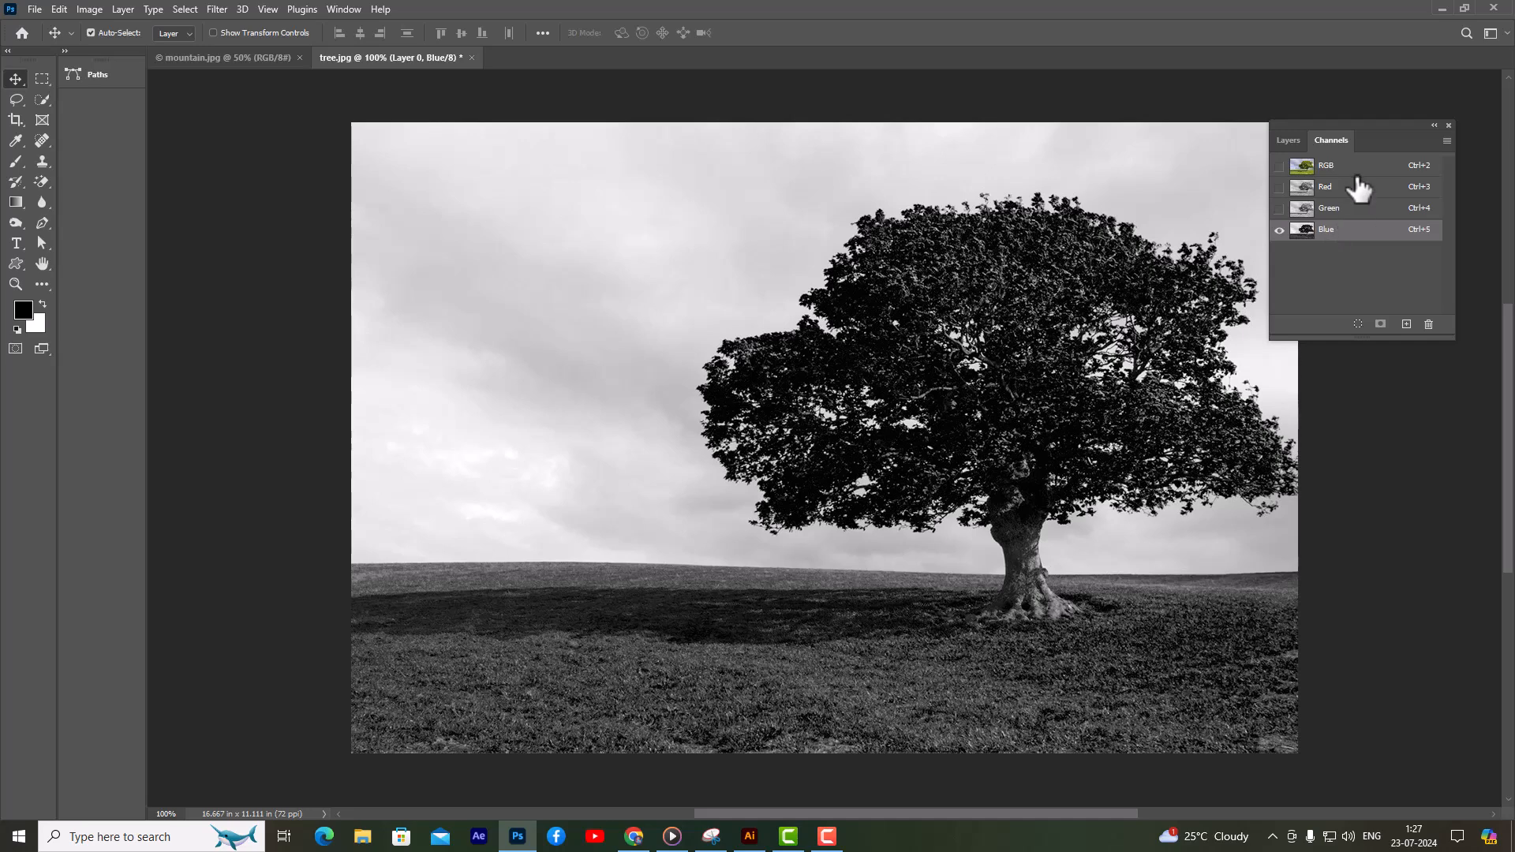
click(1346, 189)
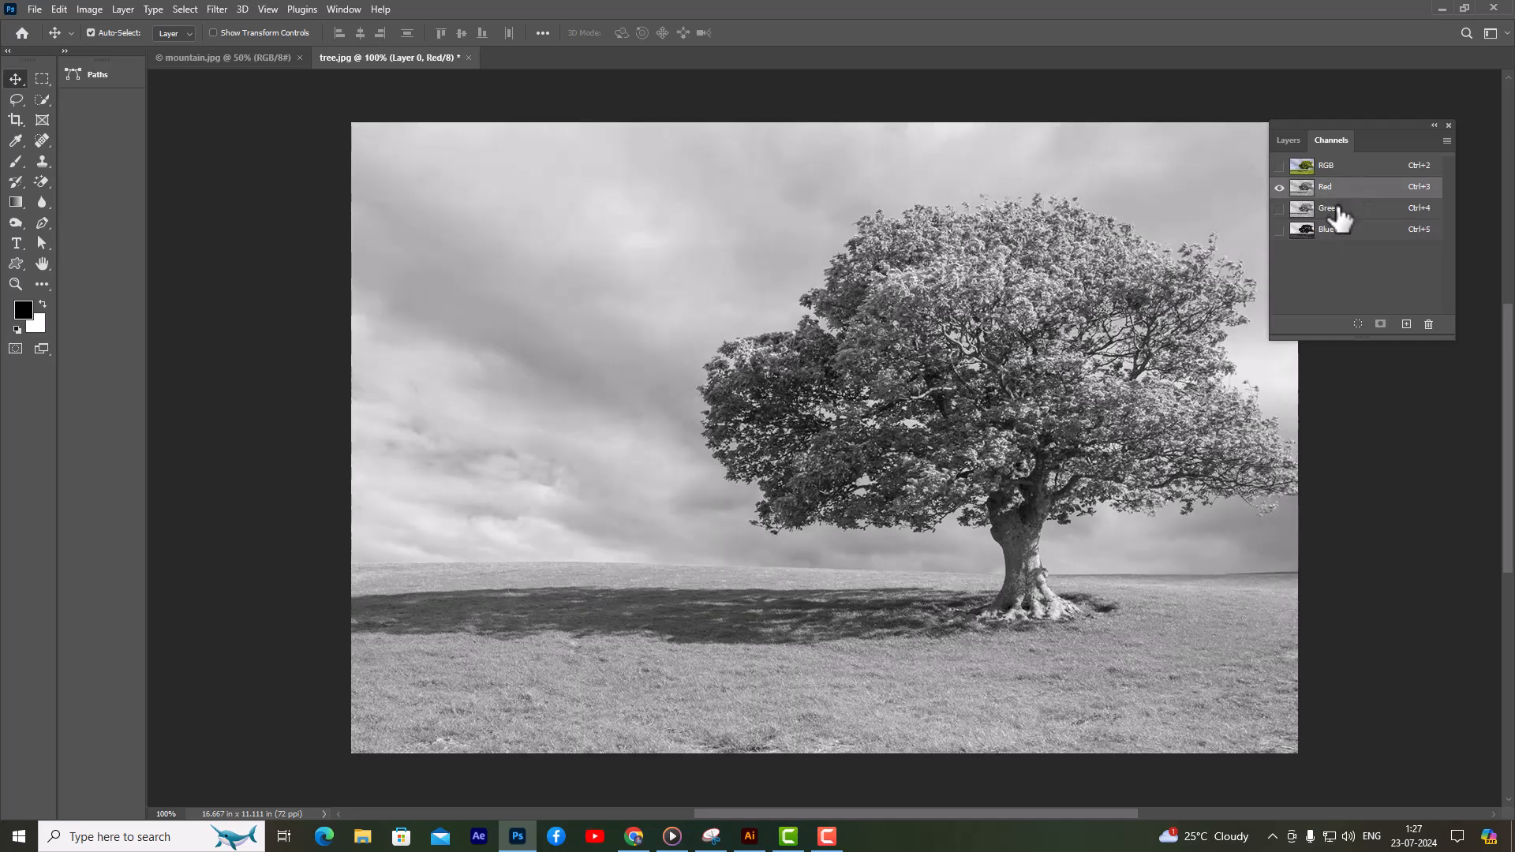
click(1339, 210)
click(1336, 231)
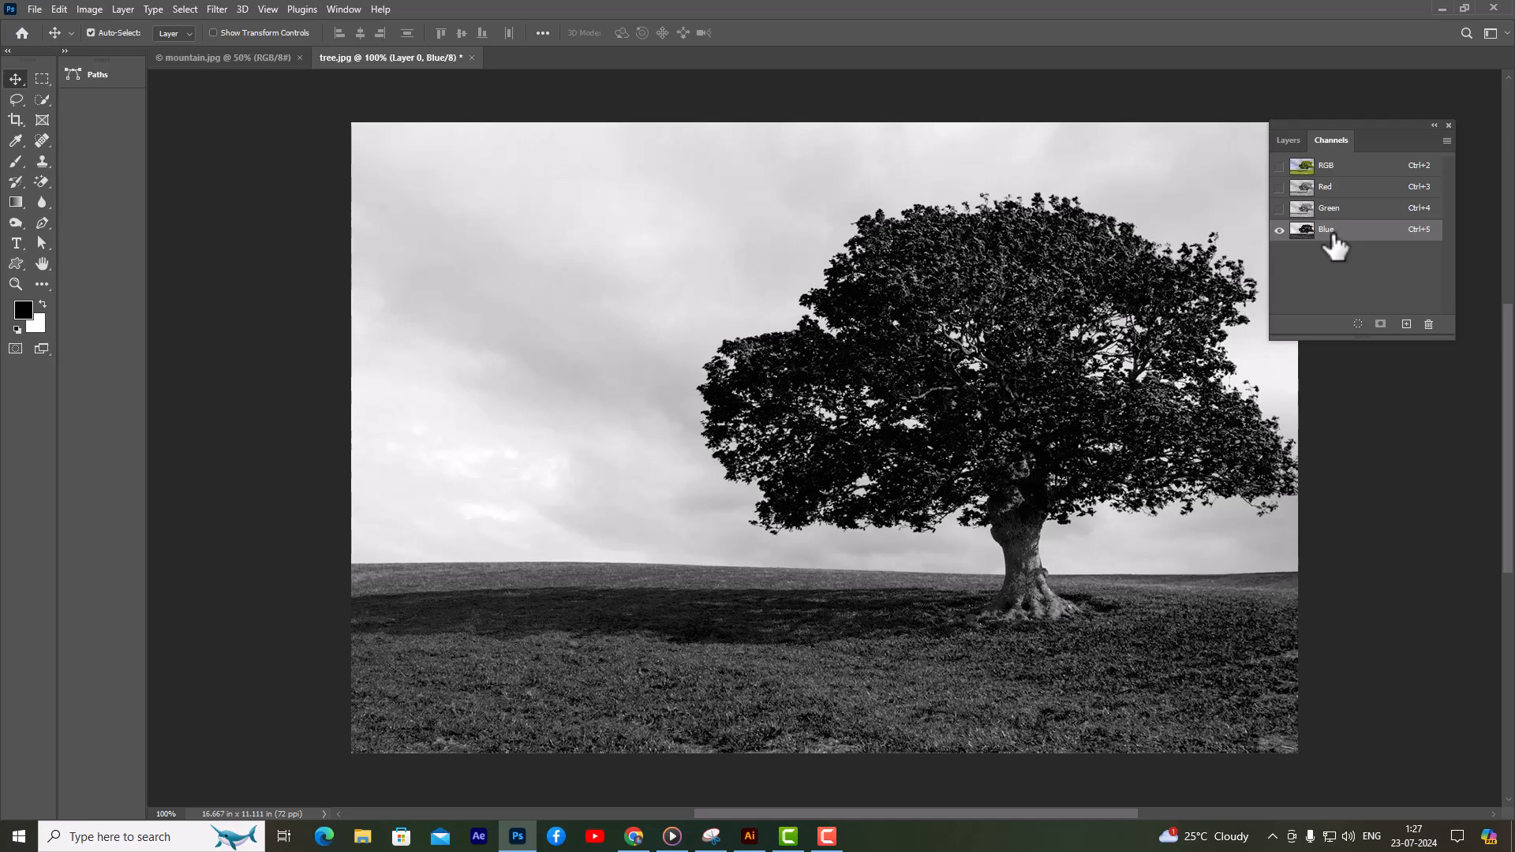
click(1339, 190)
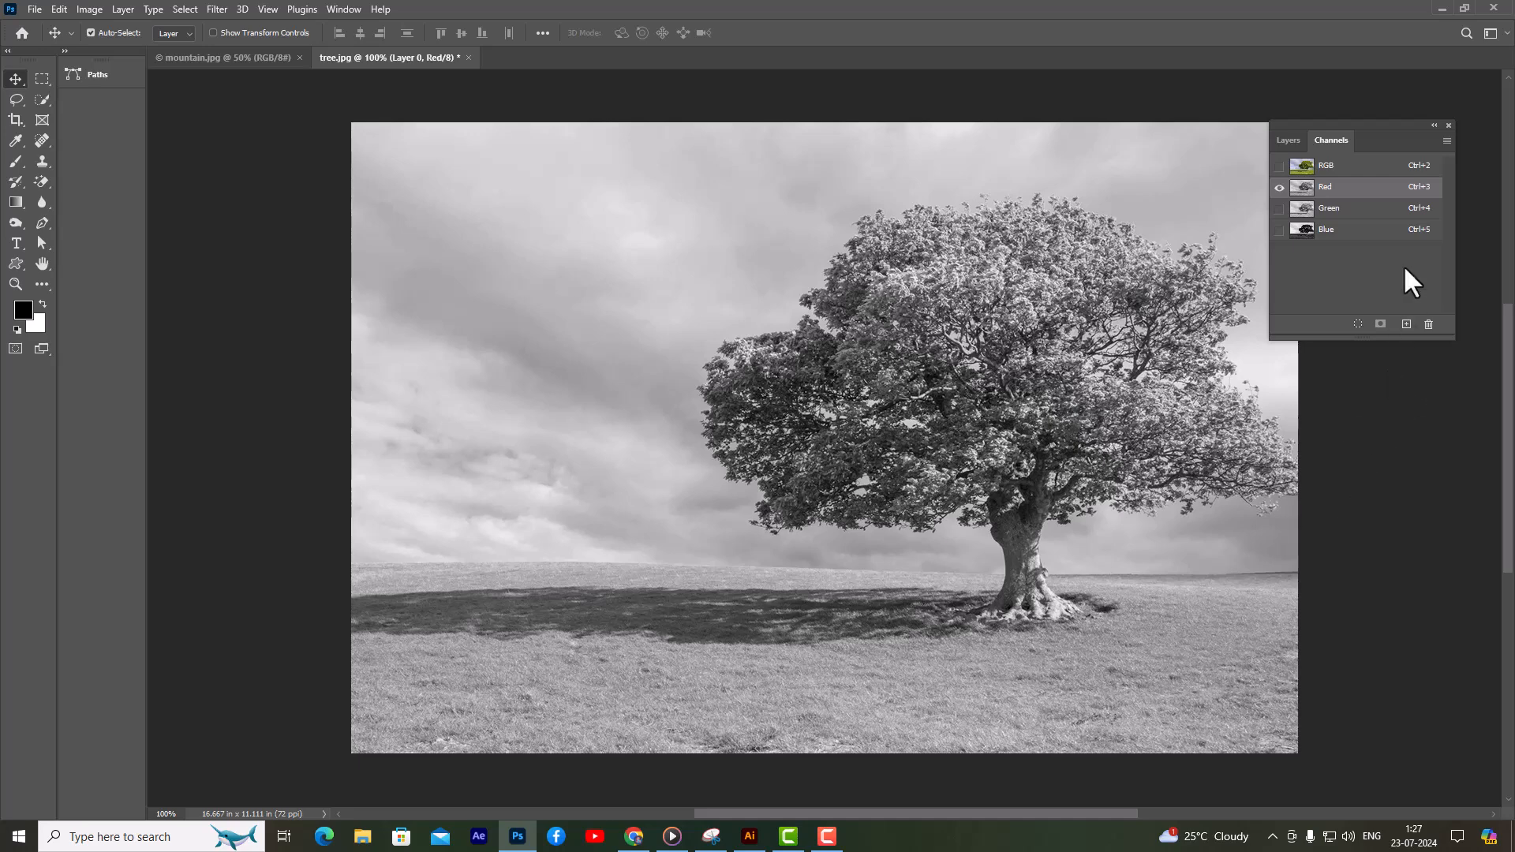
click(1364, 232)
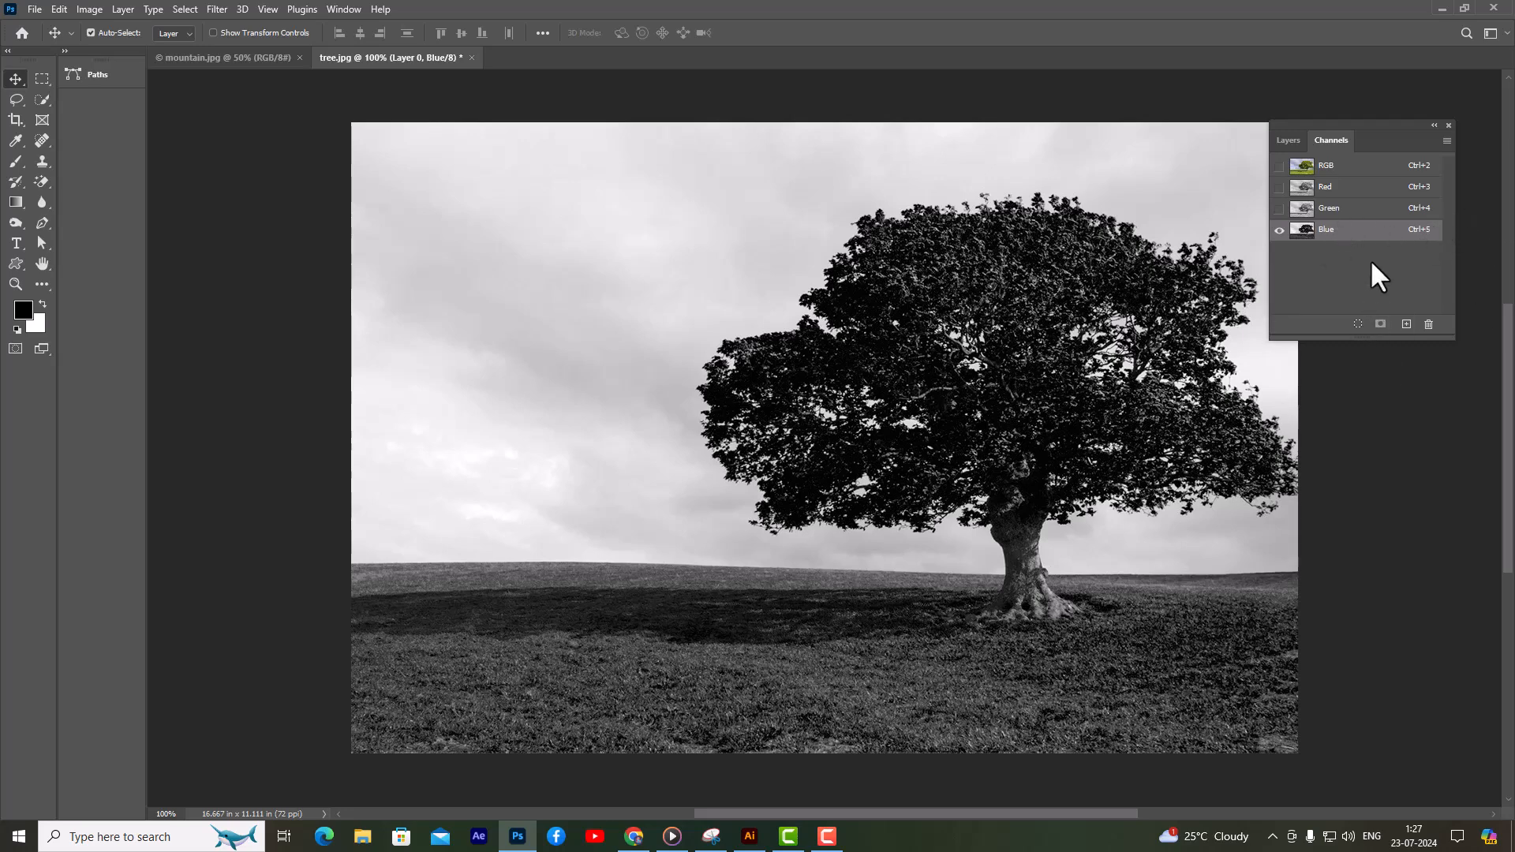
click(1351, 210)
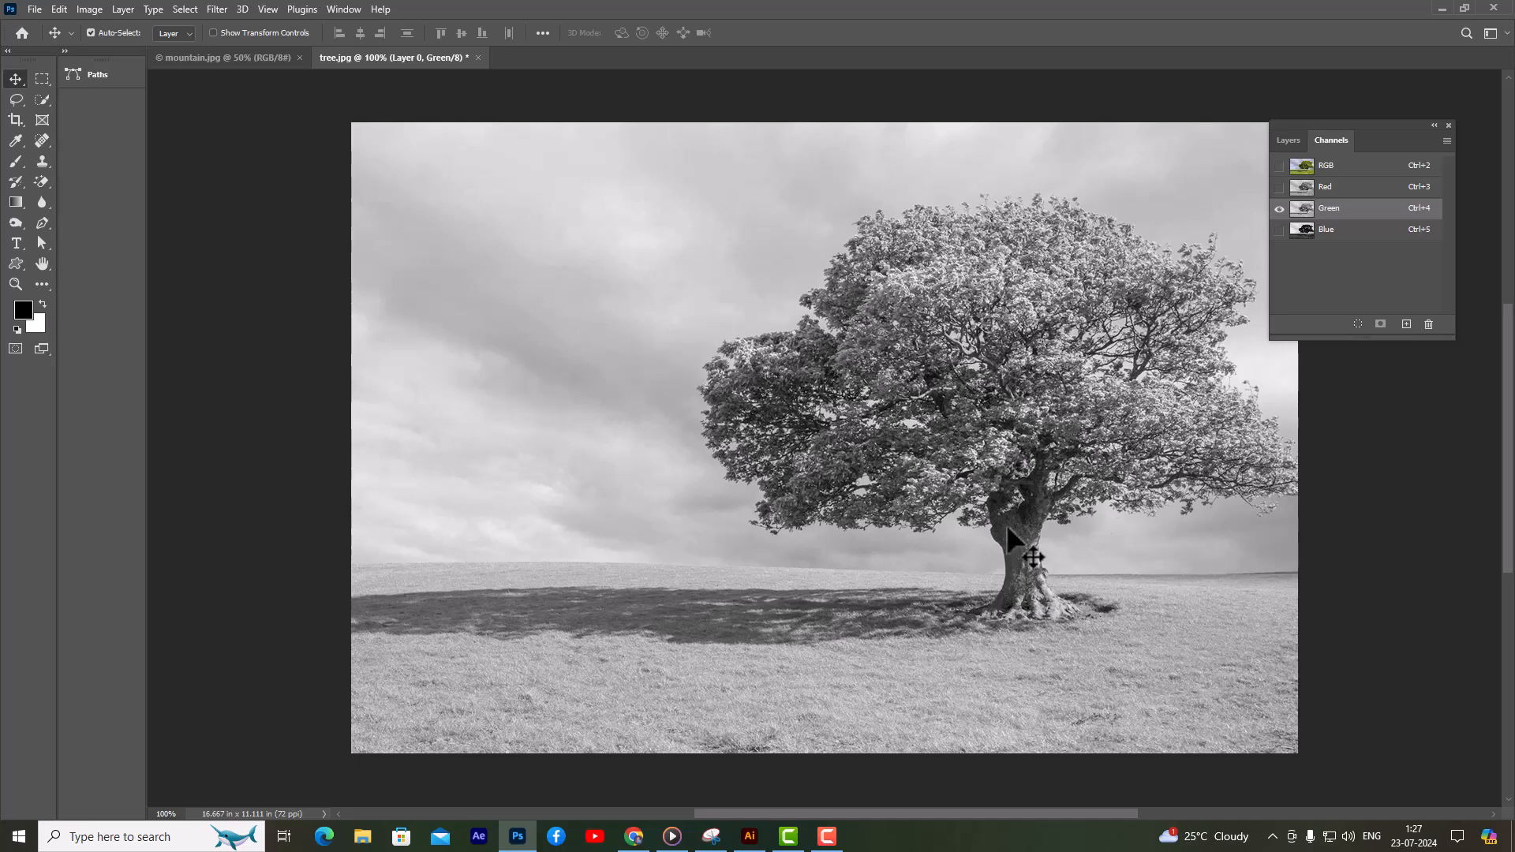
click(1377, 190)
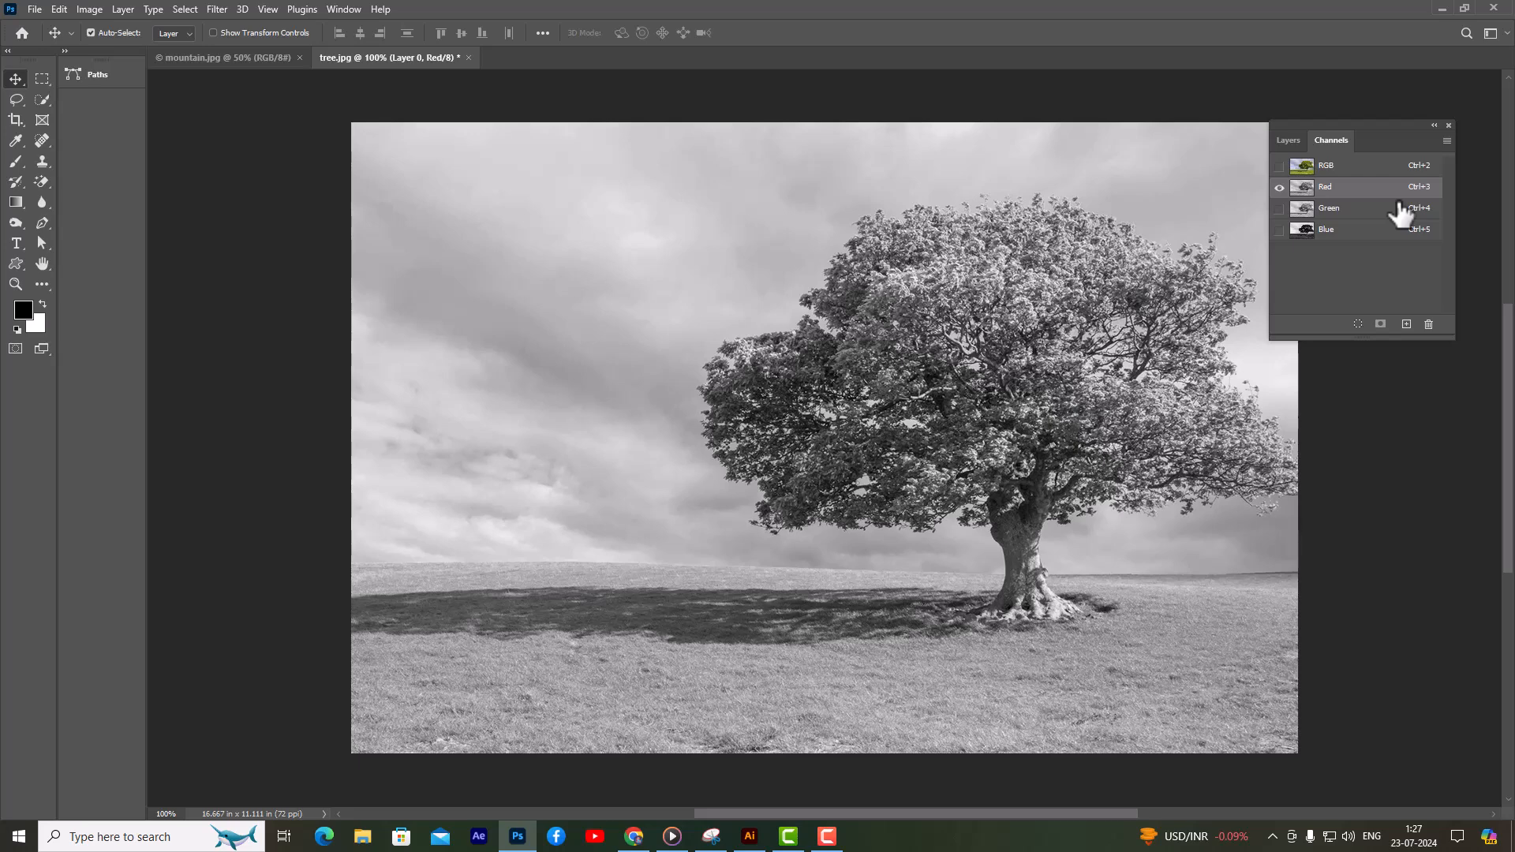
click(1356, 211)
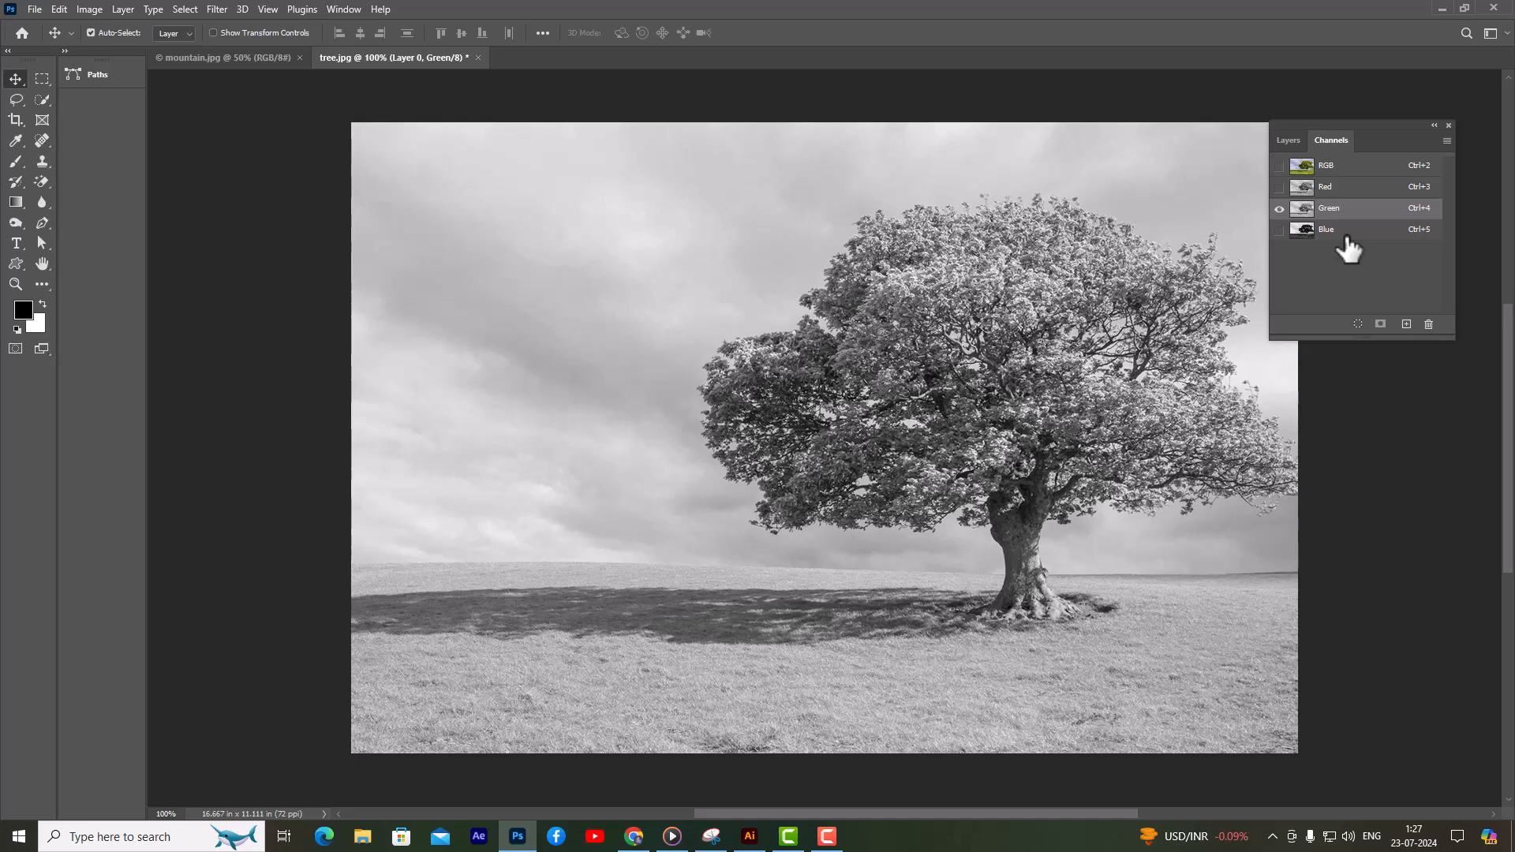
- Duplicate the Blue channel of the tree image
click(1347, 235)
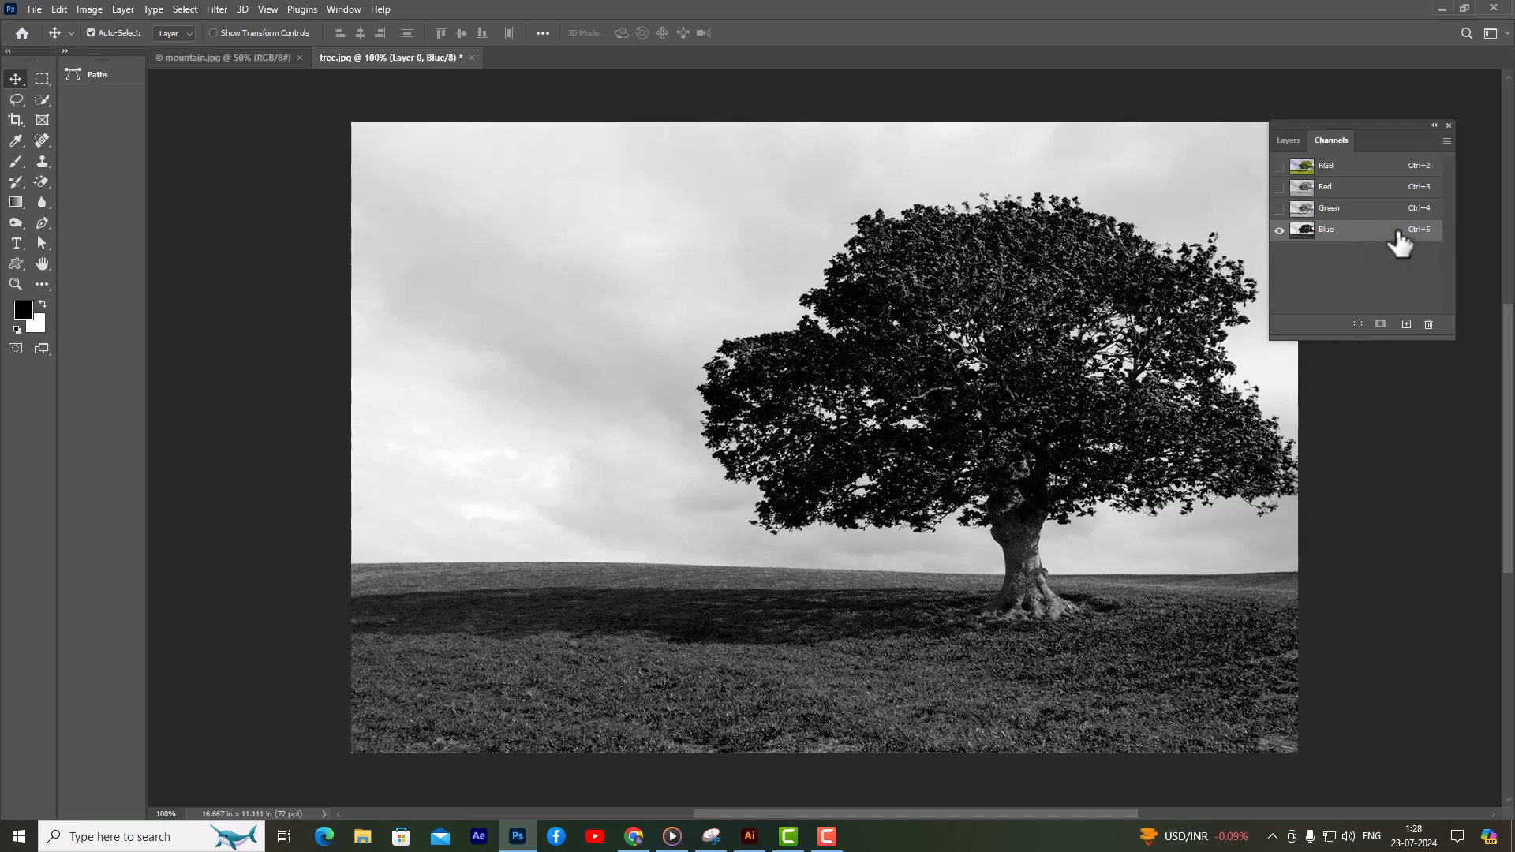
drag(1390, 241, 1407, 324)
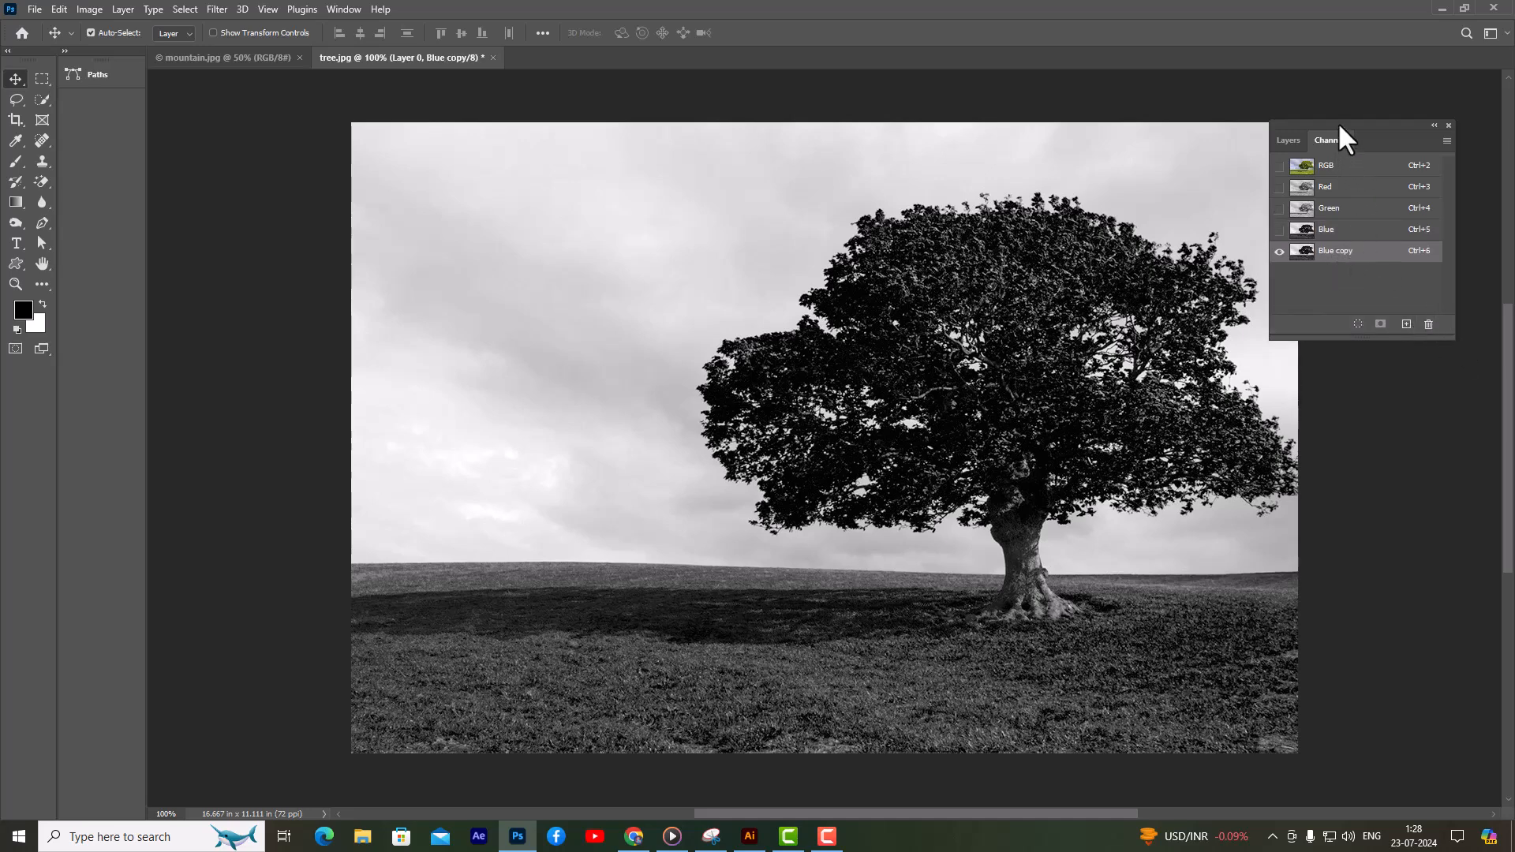
drag(1338, 123, 1354, 125)
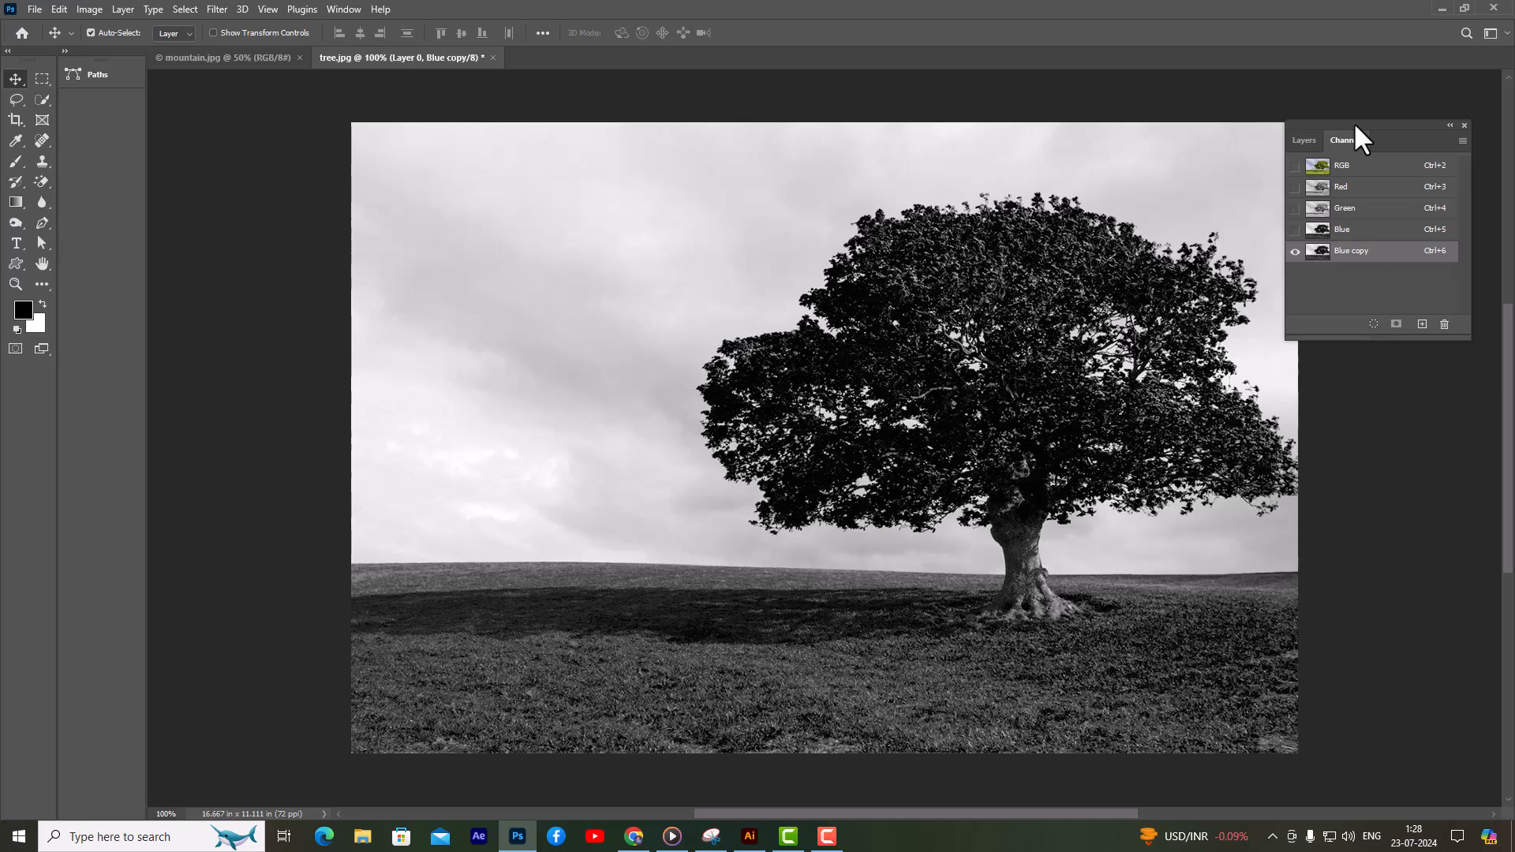
- Apply Levels to the duplicated blue channel with input black at 66 and input white at 196
key(ctrl+l)
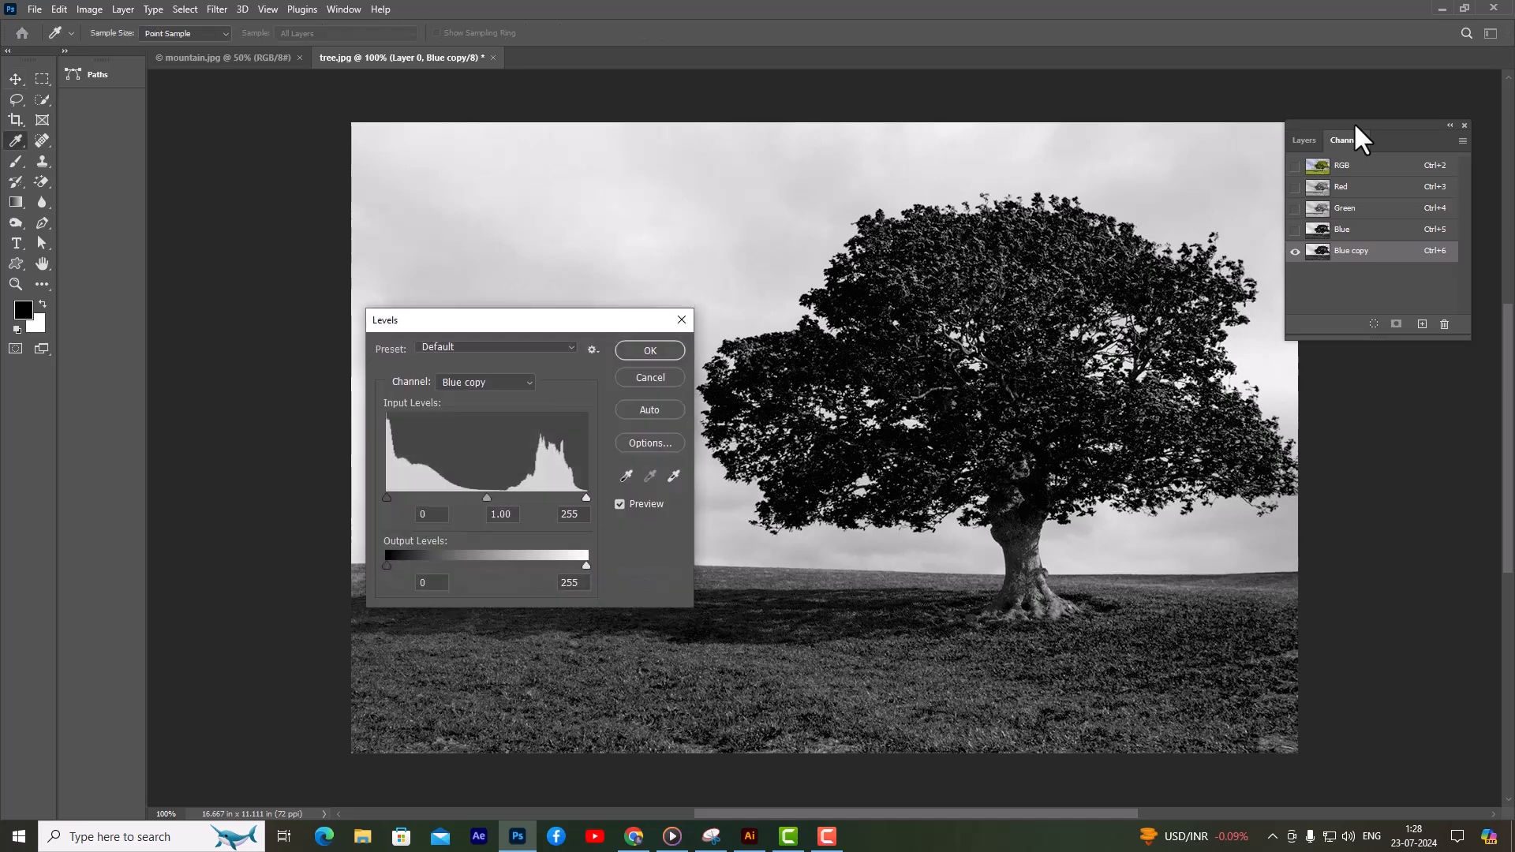
drag(444, 328, 472, 179)
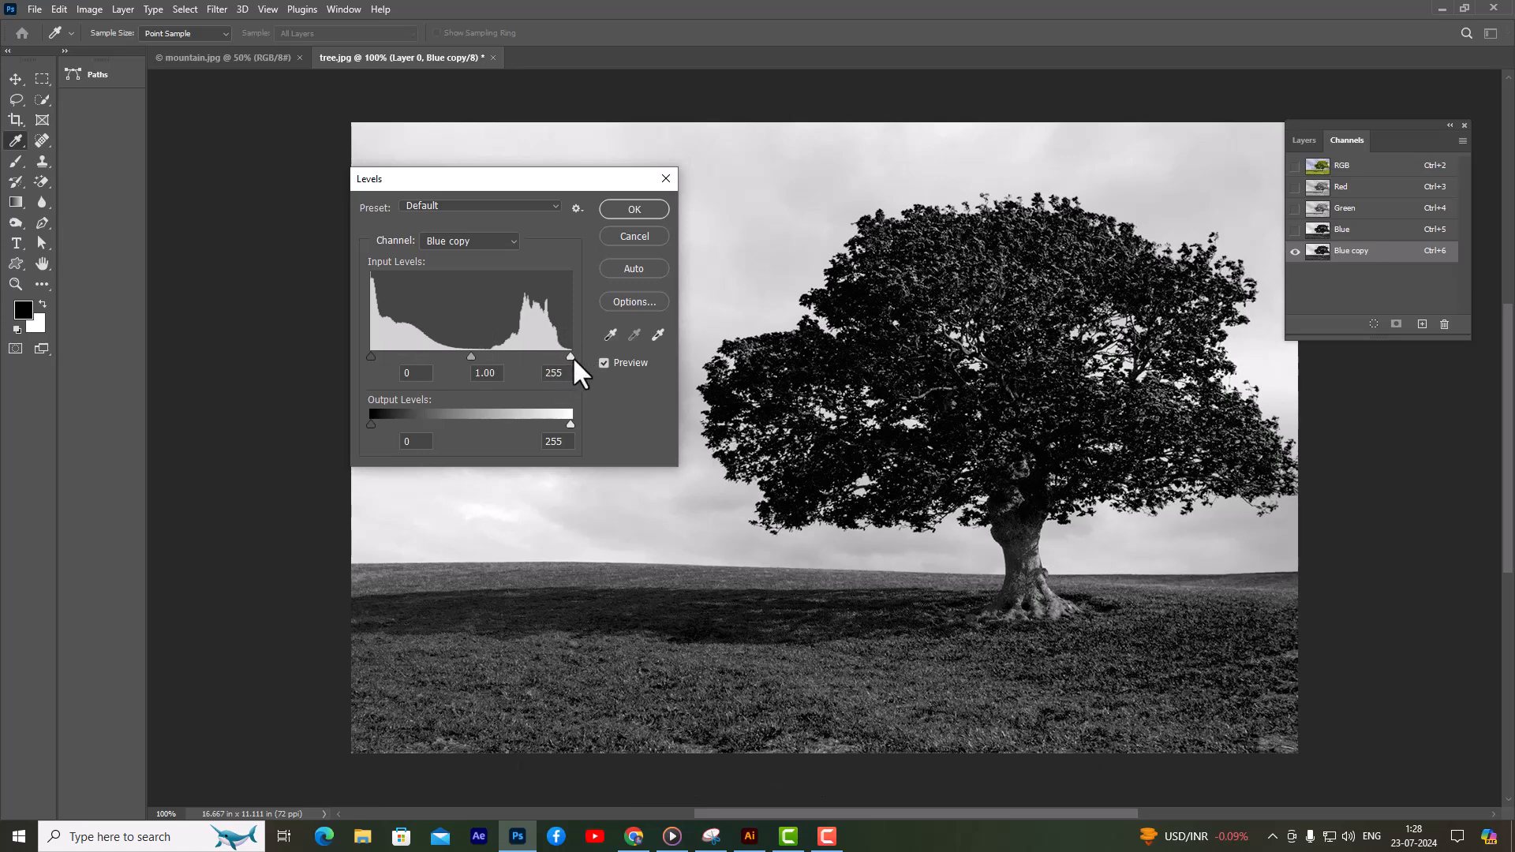
drag(572, 357, 523, 361)
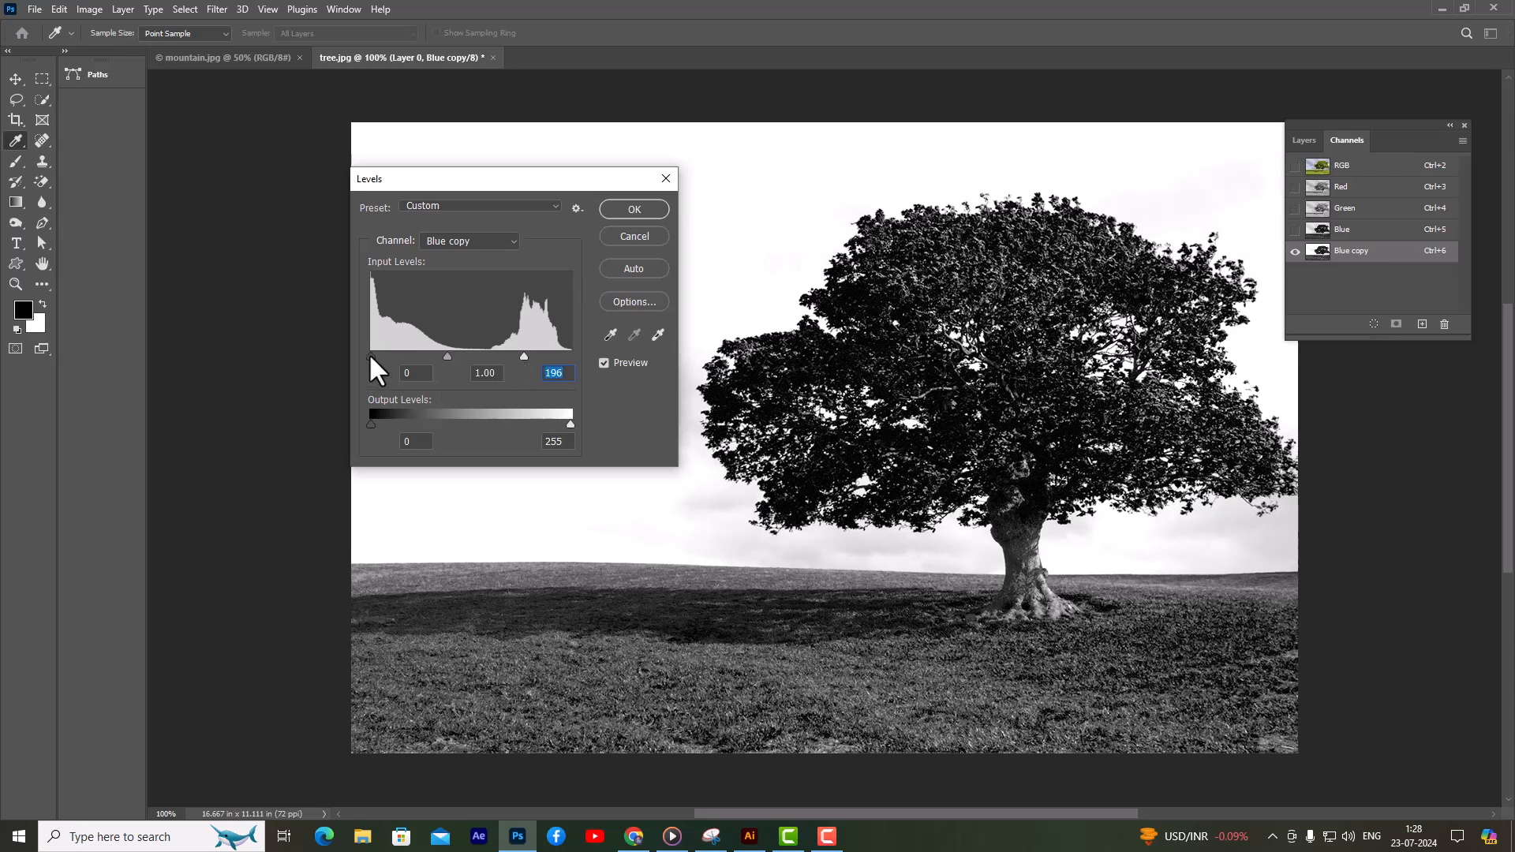
drag(370, 358, 423, 357)
click(626, 210)
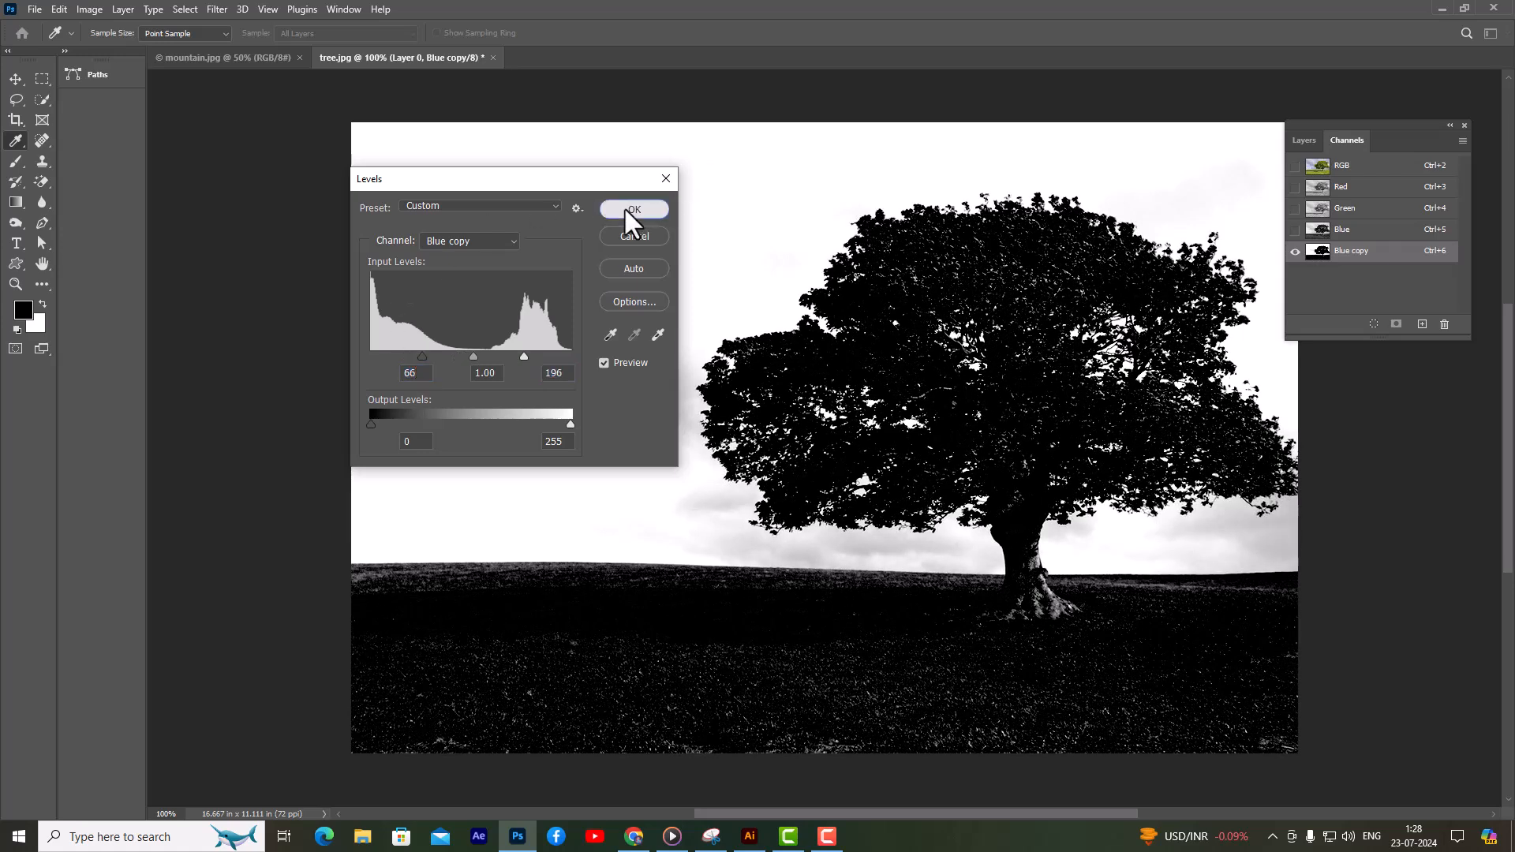
- Mask Layer 0 using a selection loaded from the Blue copy channel, and invert the mask to keep the tree and grass
key(ctrl)
ctrl+click(1318, 253)
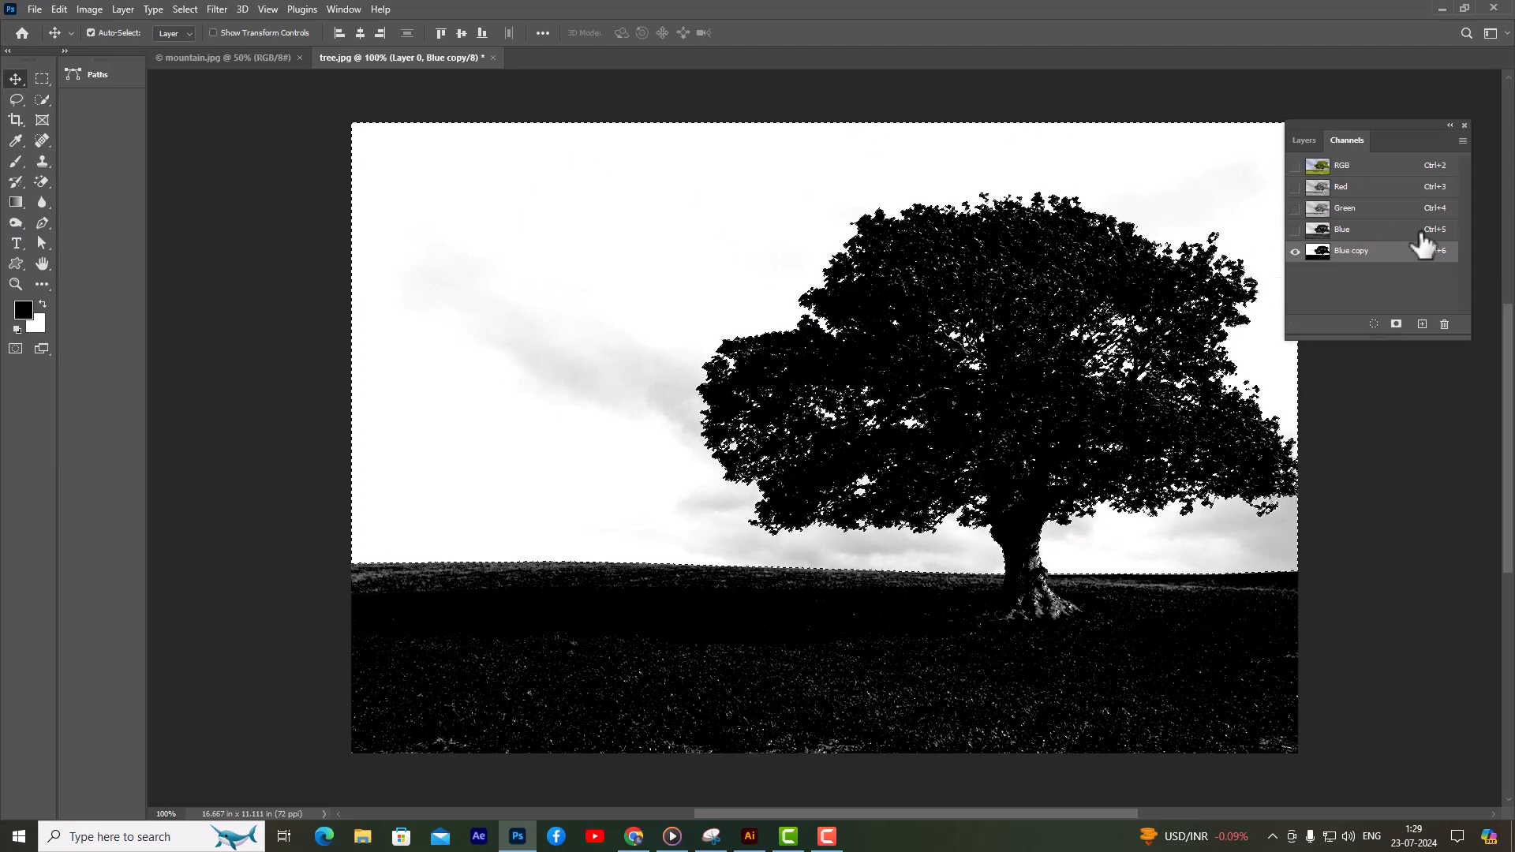
drag(1375, 123, 1317, 153)
click(1317, 154)
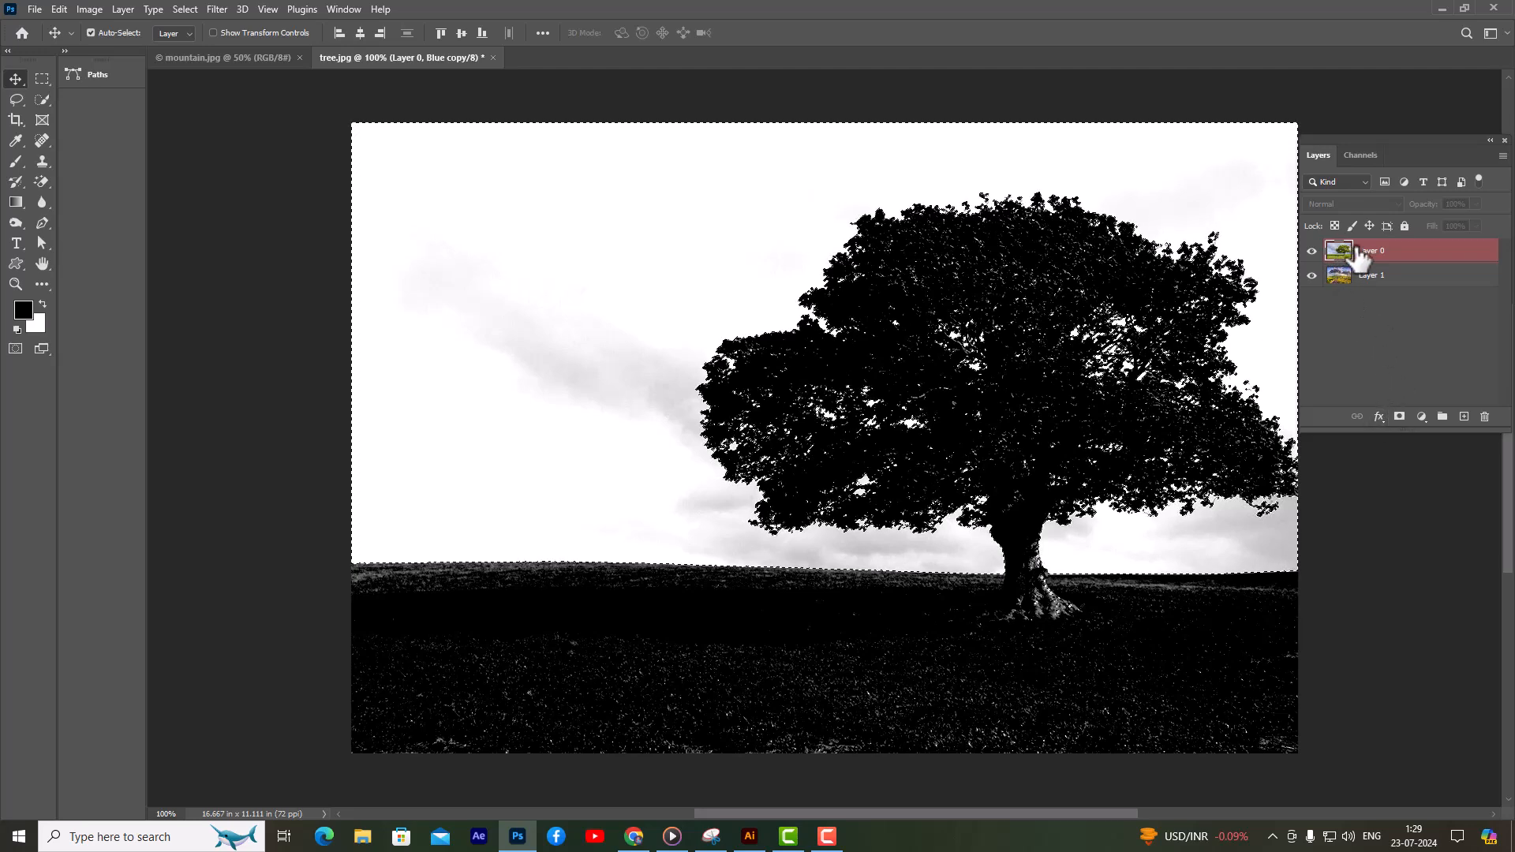
click(1399, 417)
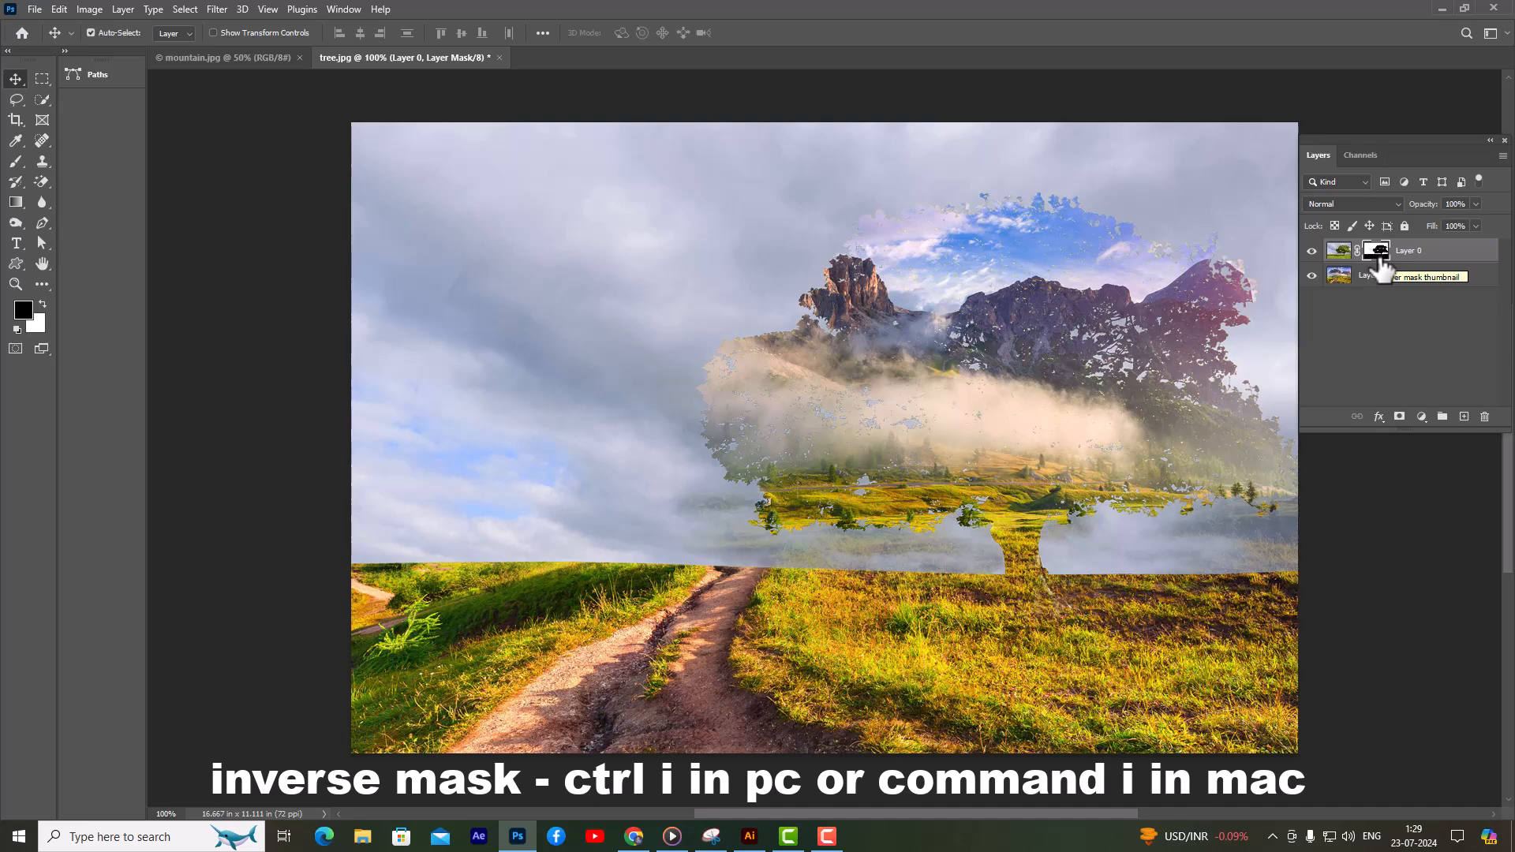
key(ctrl+i)
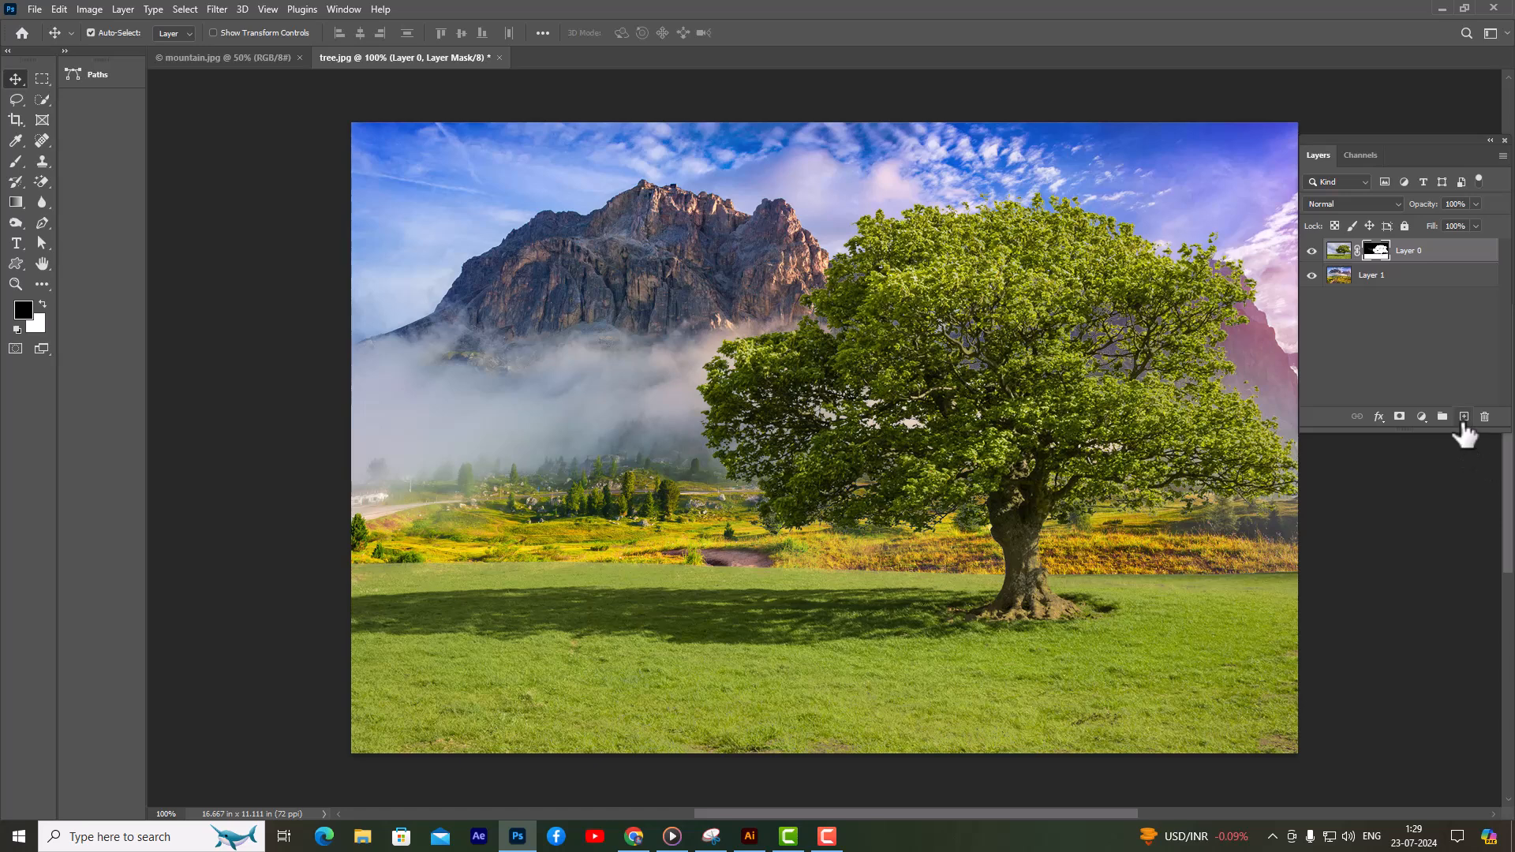
- Add a new layer directly beneath the masked tree layer and fill it with the black foreground color
key(ctrl)
ctrl+click(1464, 418)
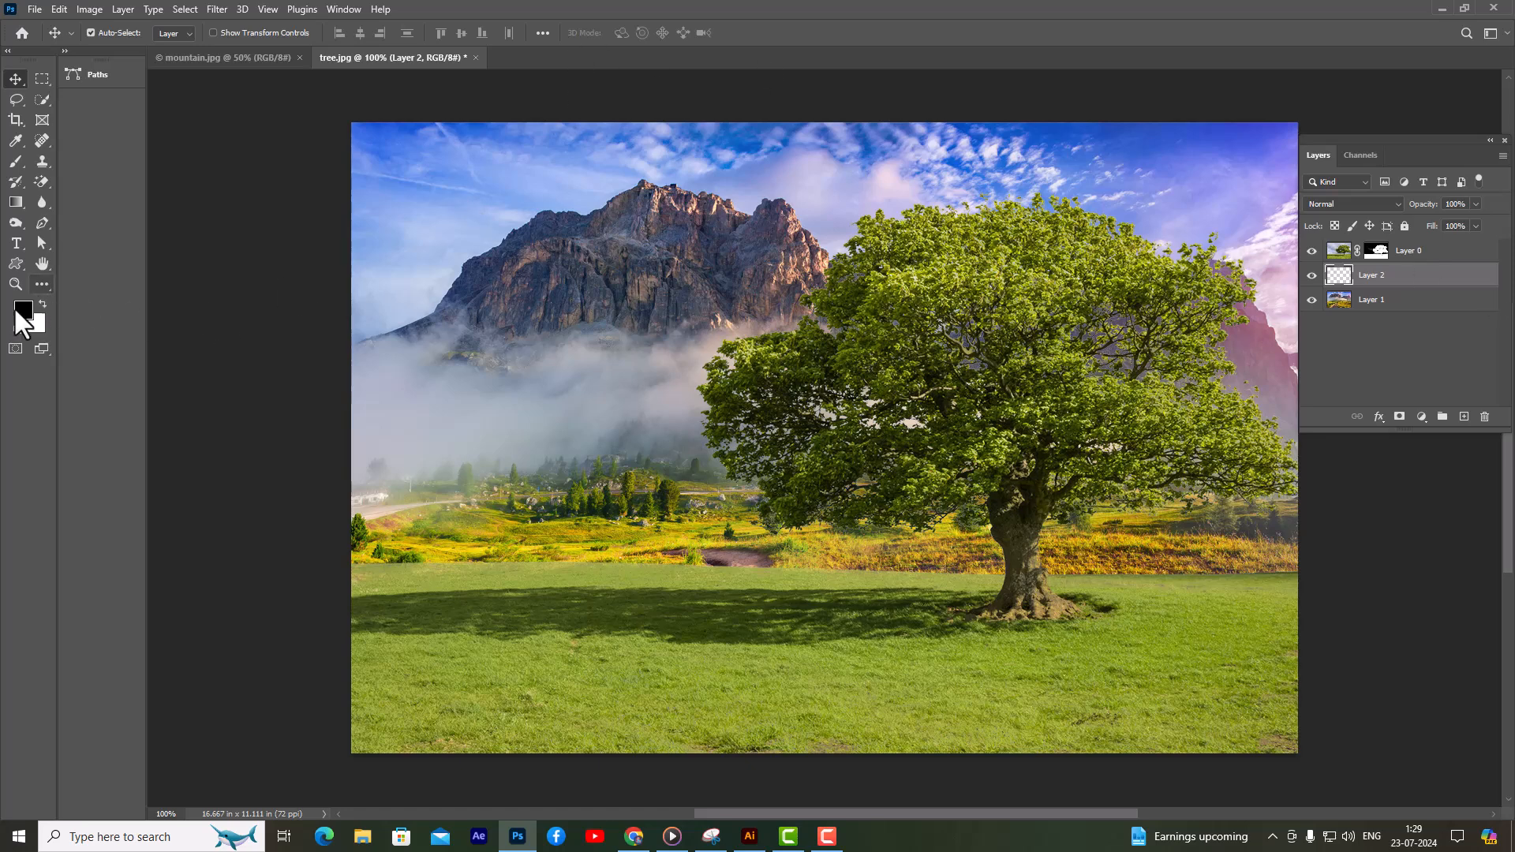
key(alt+BackSpace)
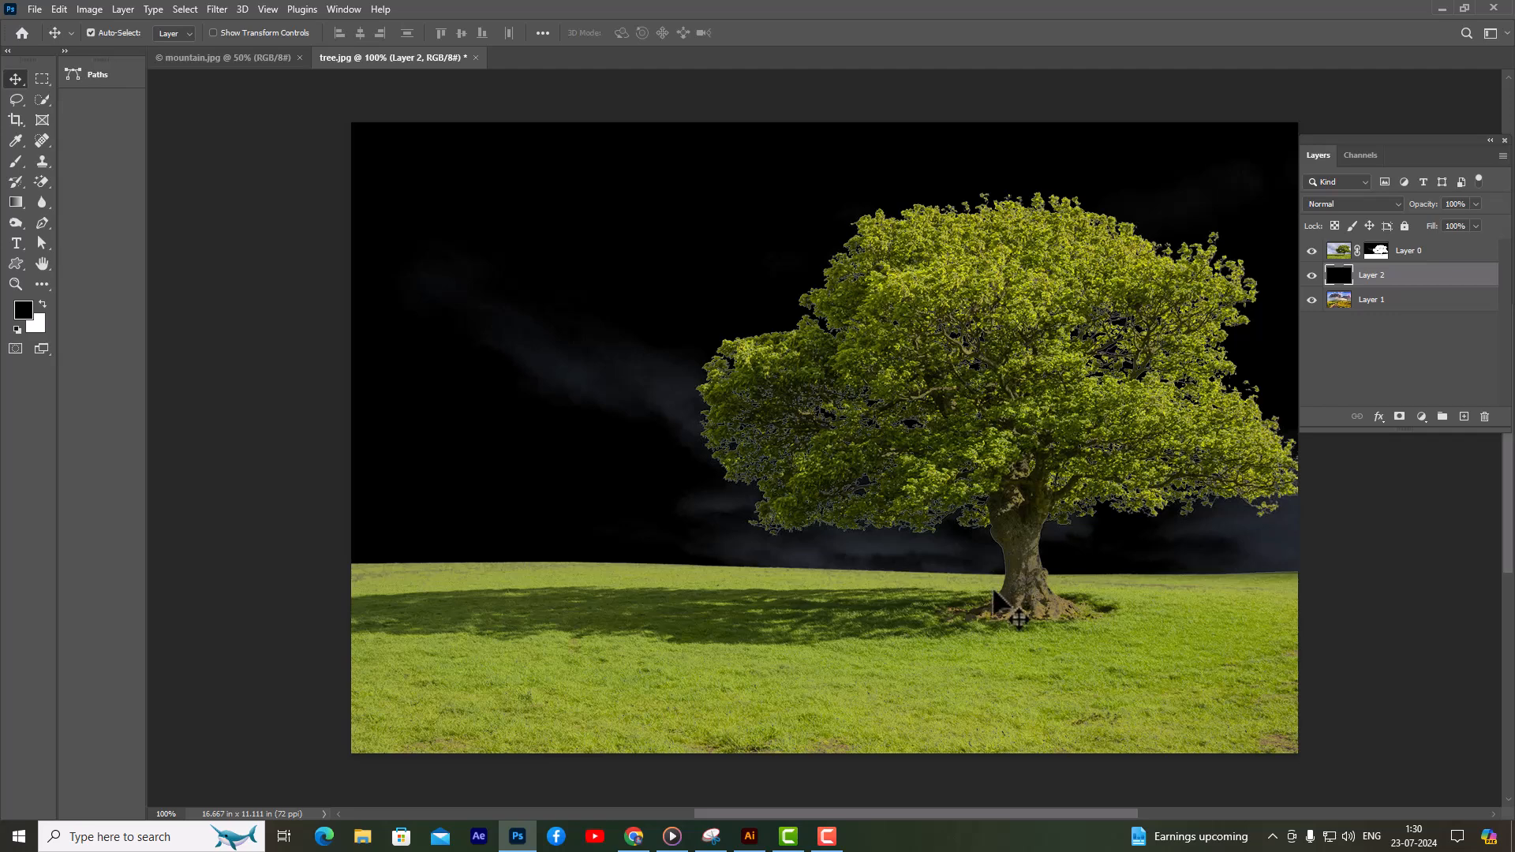
- Inspect the tree's edges against the black fill and load Layer 0's mask as a selection
key(ctrl+plus)
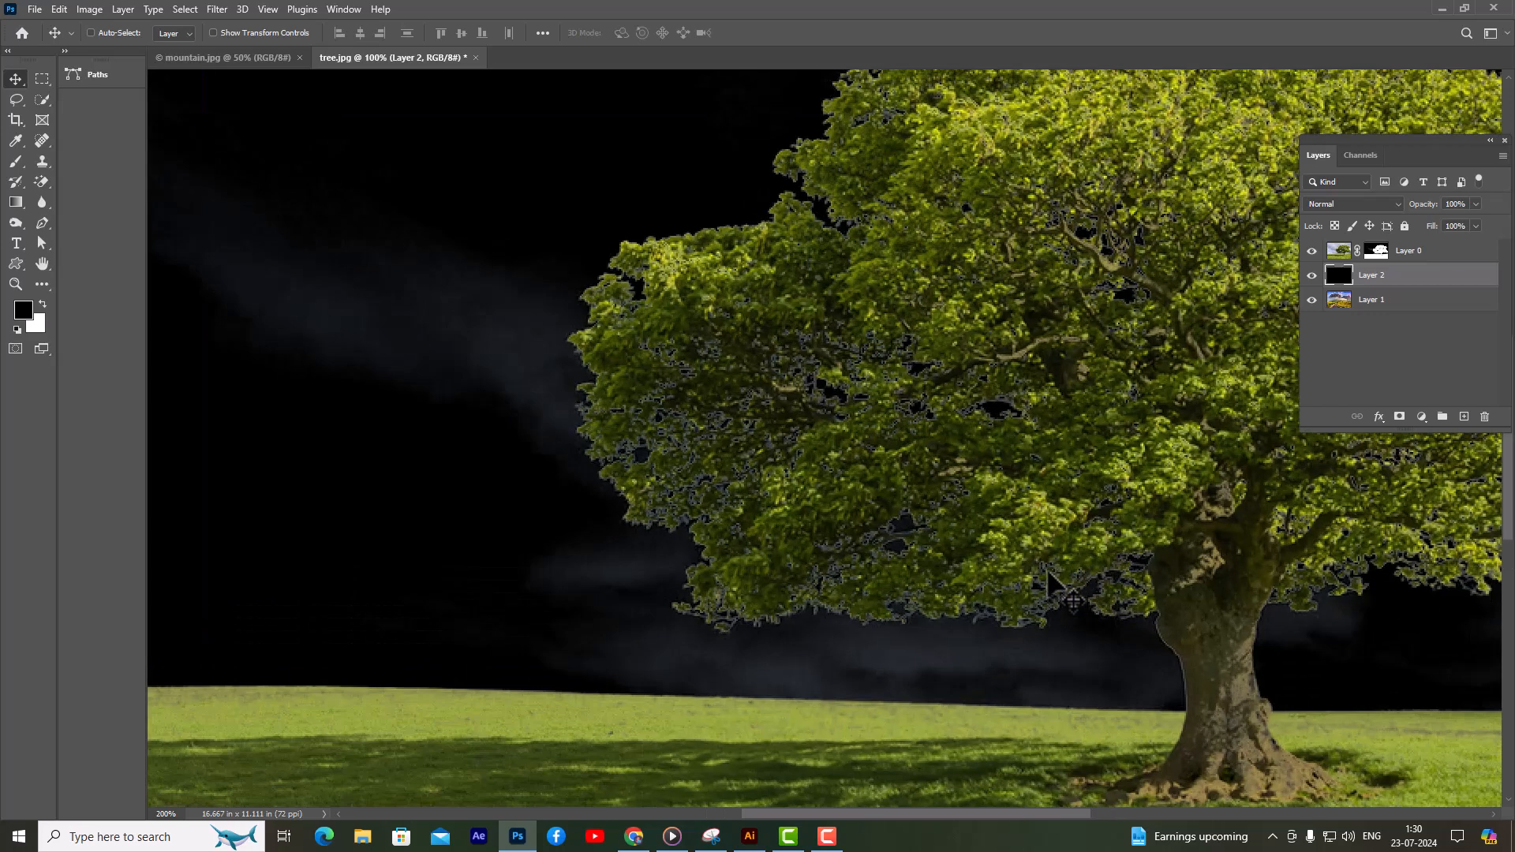
key(ctrl+plus)
scroll(1294, 612, down, 3)
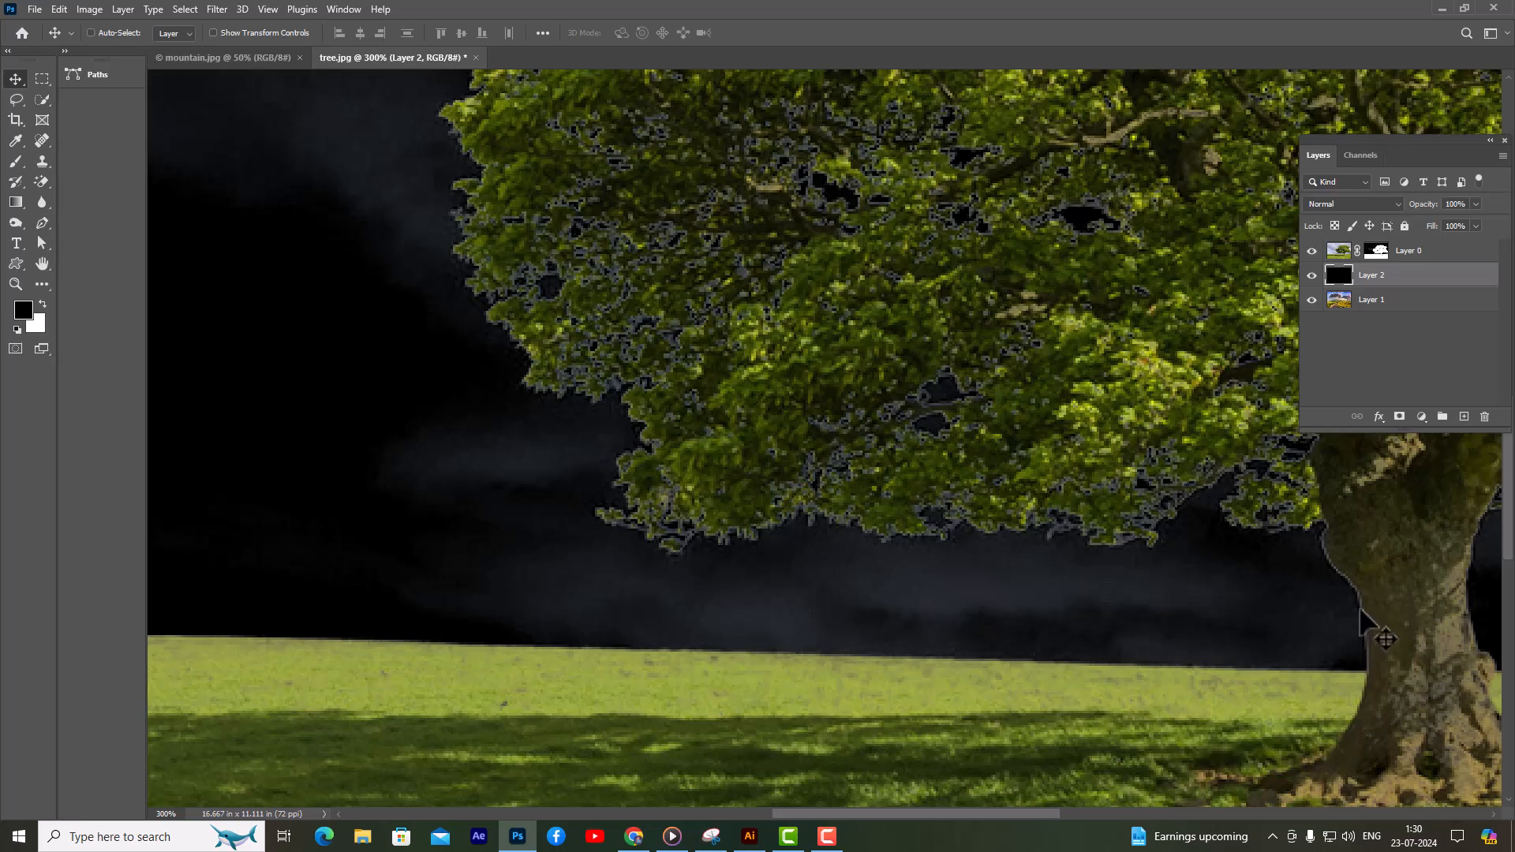
key(ctrl+minus)
key(ctrl+minus)
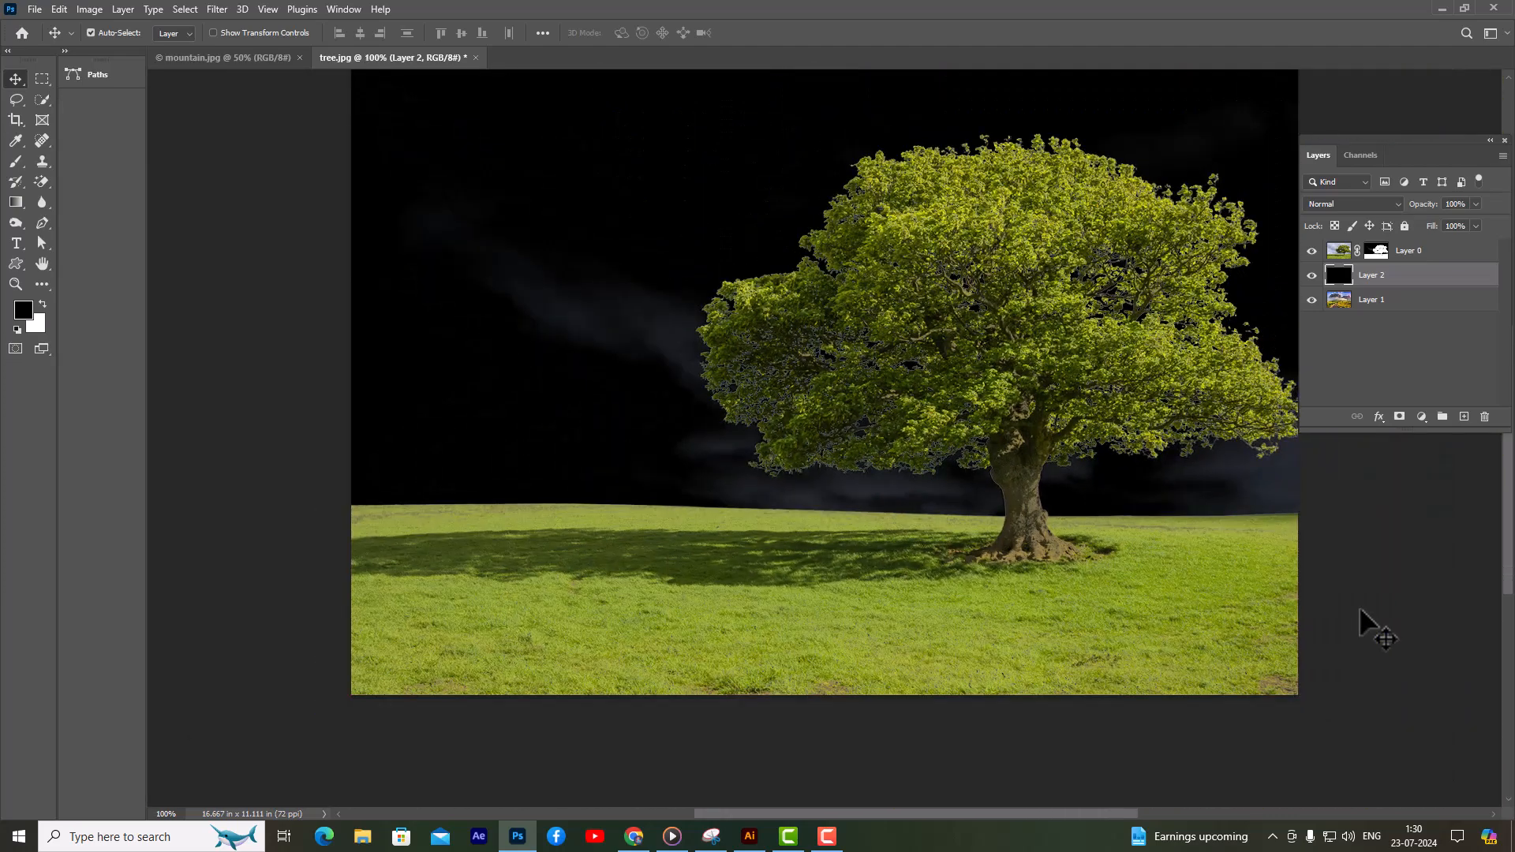
click(1434, 253)
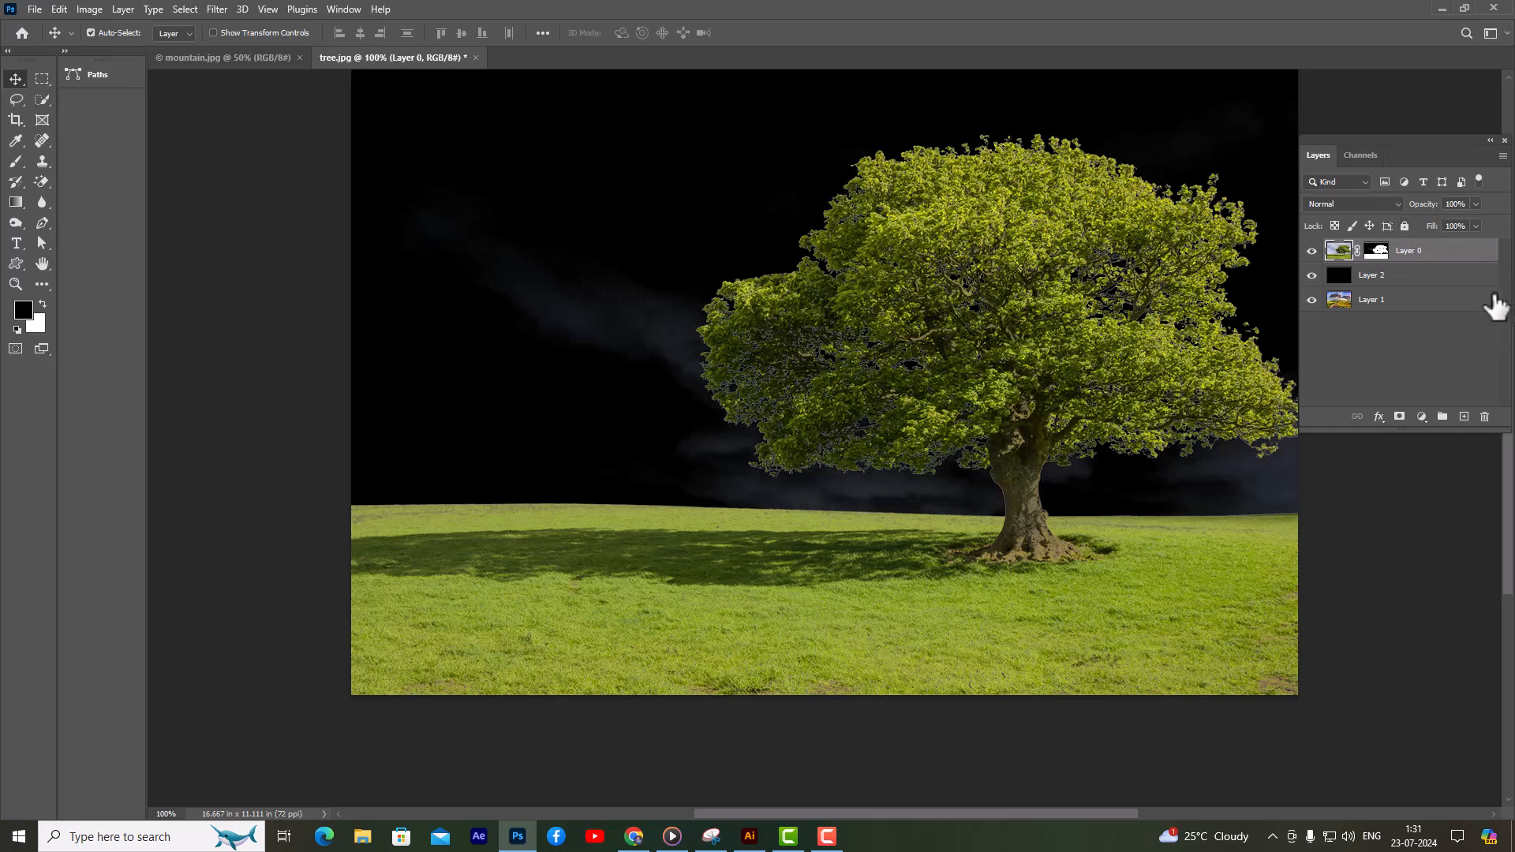
ctrl+click(1376, 251)
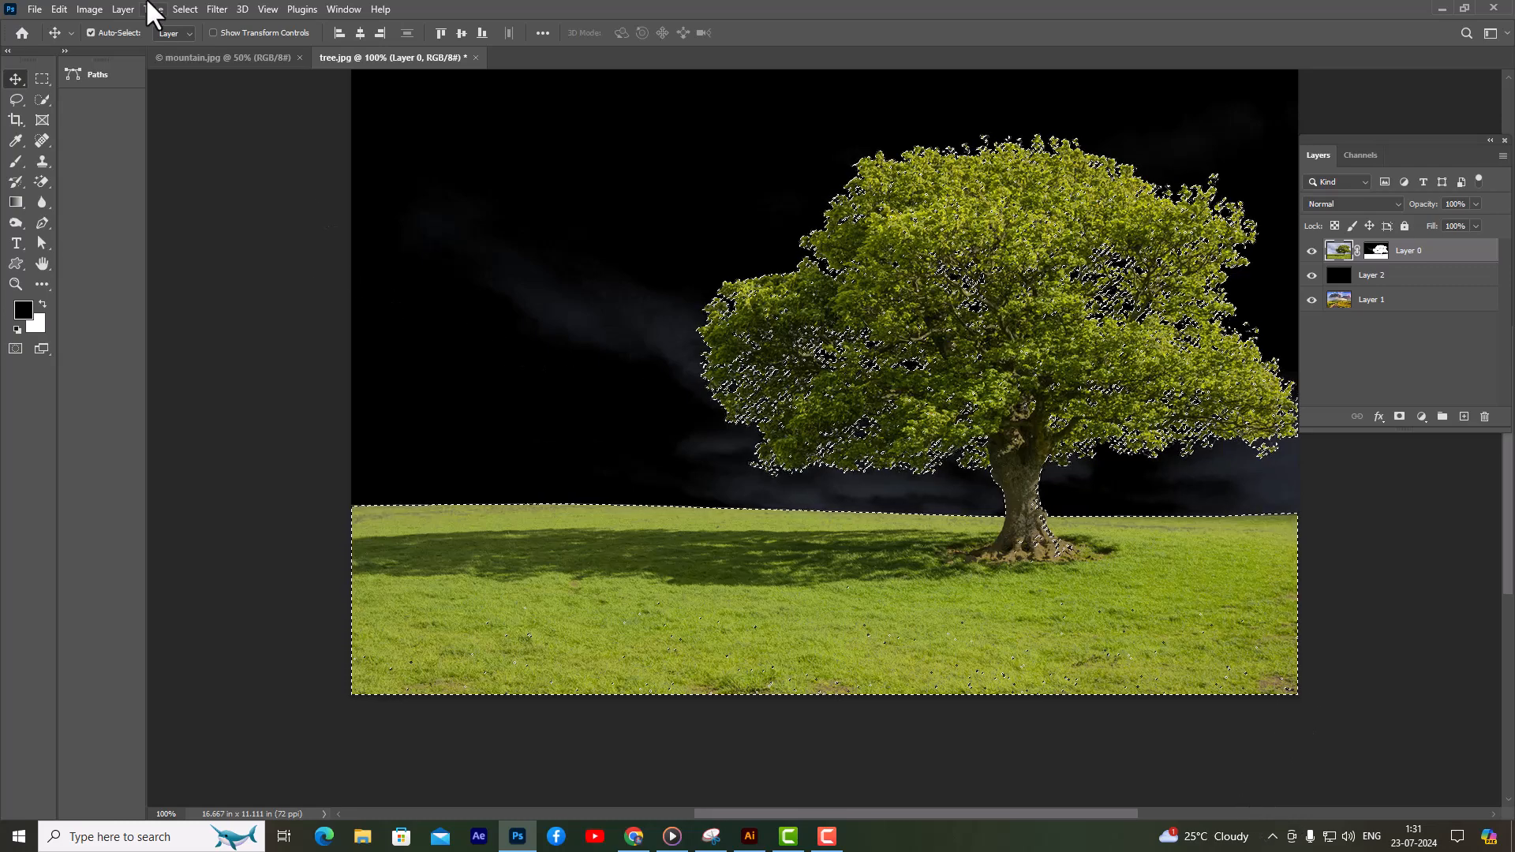
- Contract the tree and grass selection by 1 pixel, leaving the effect at canvas bounds off
click(184, 9)
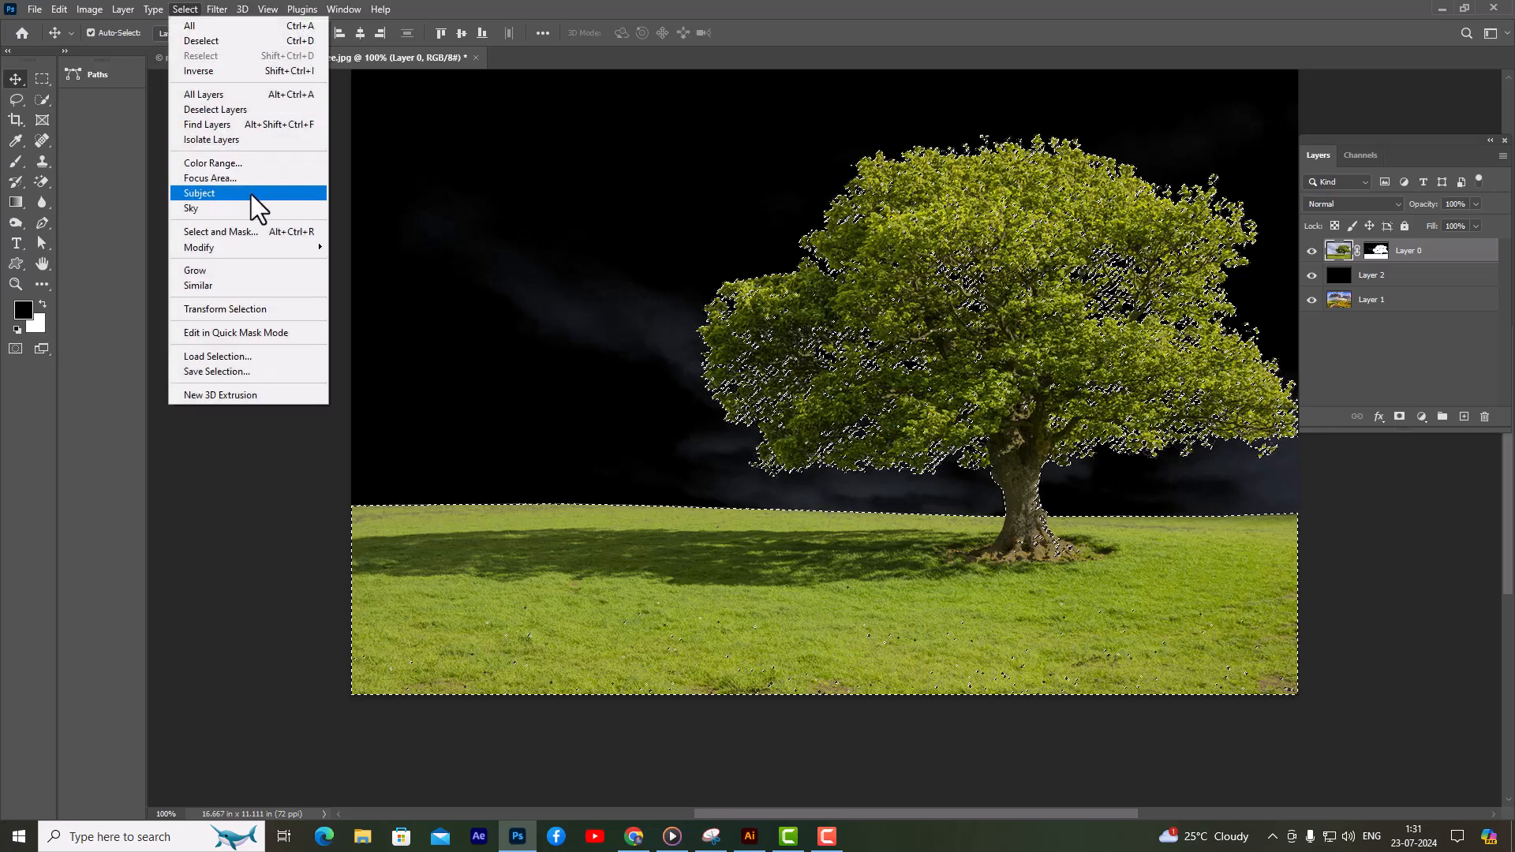
mouse_move(260, 251)
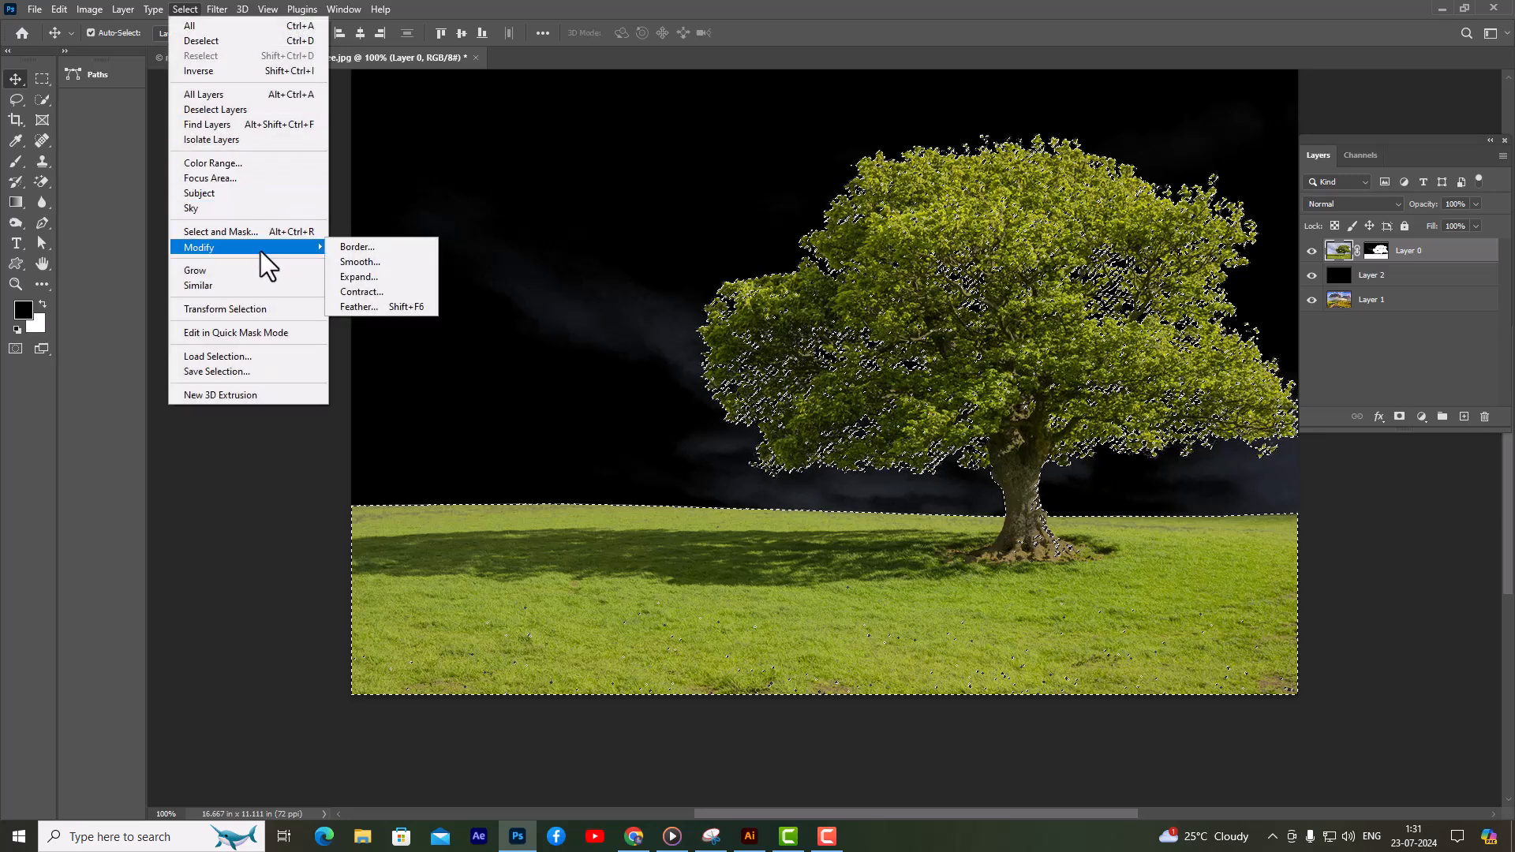
click(385, 291)
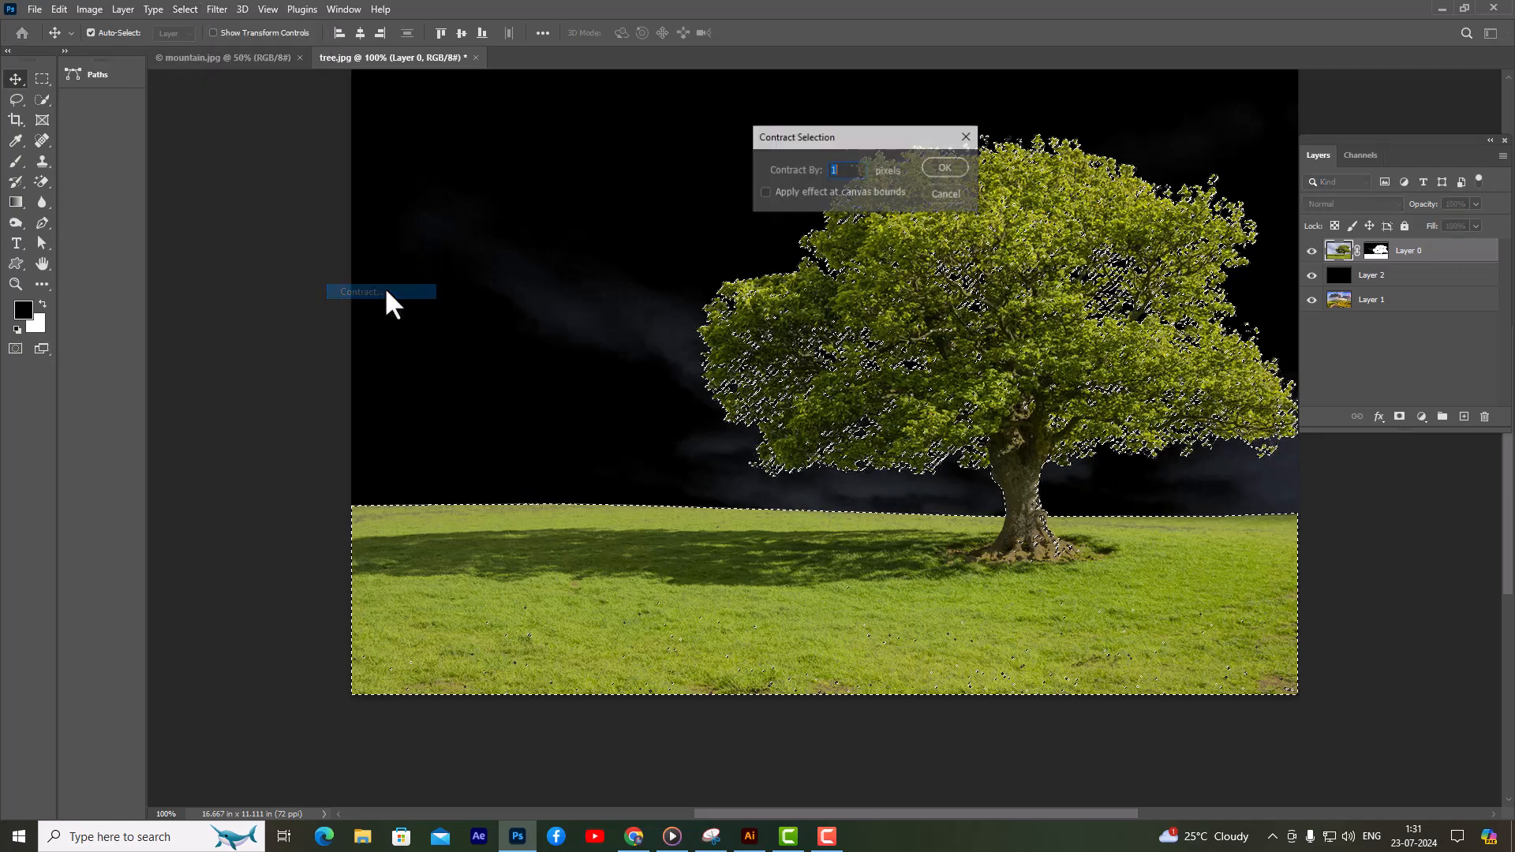
drag(810, 144, 593, 214)
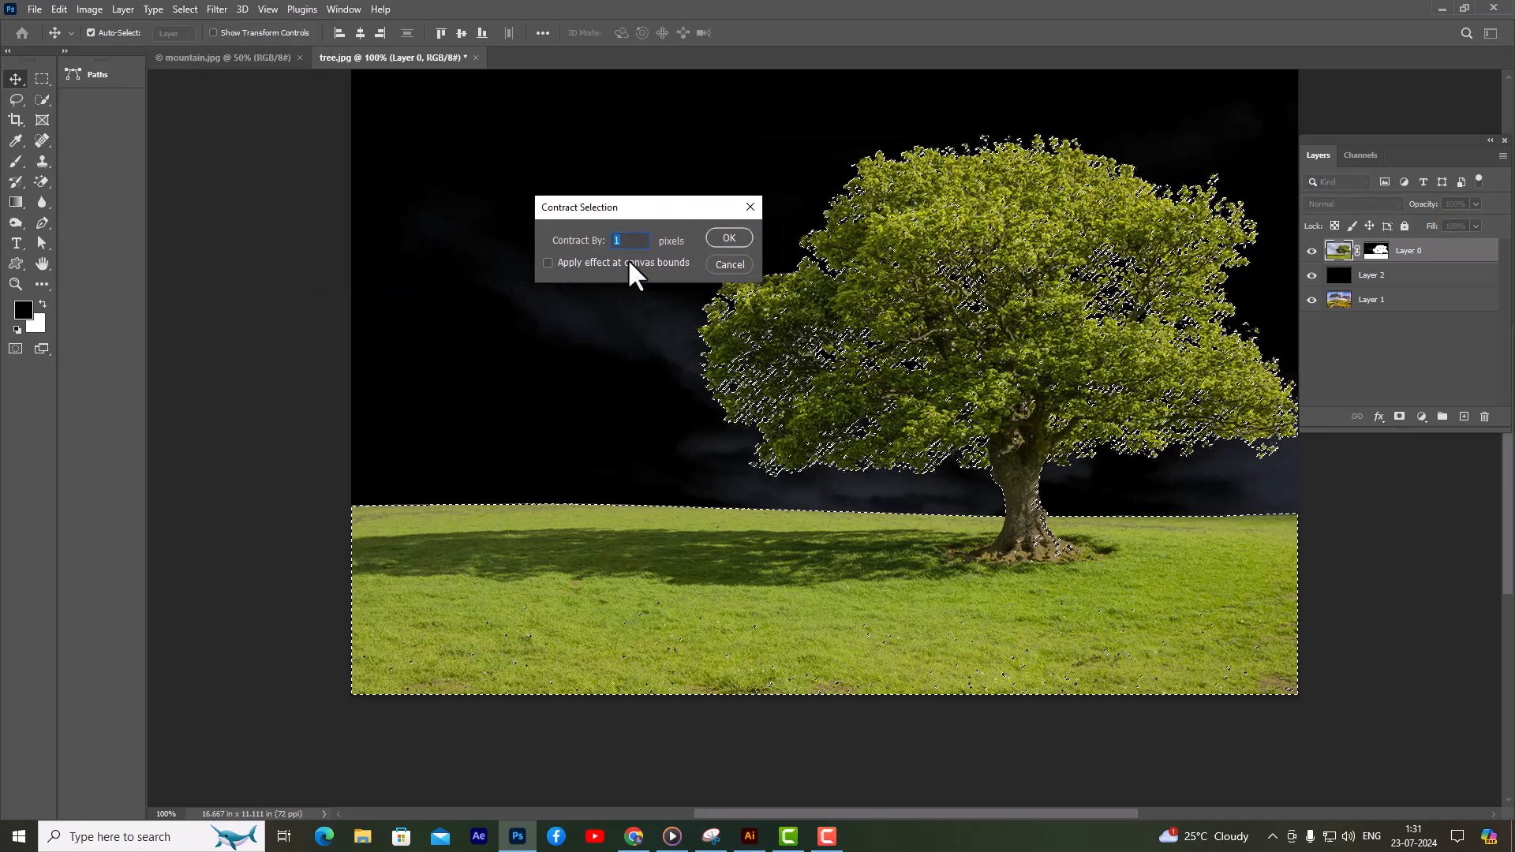
click(714, 237)
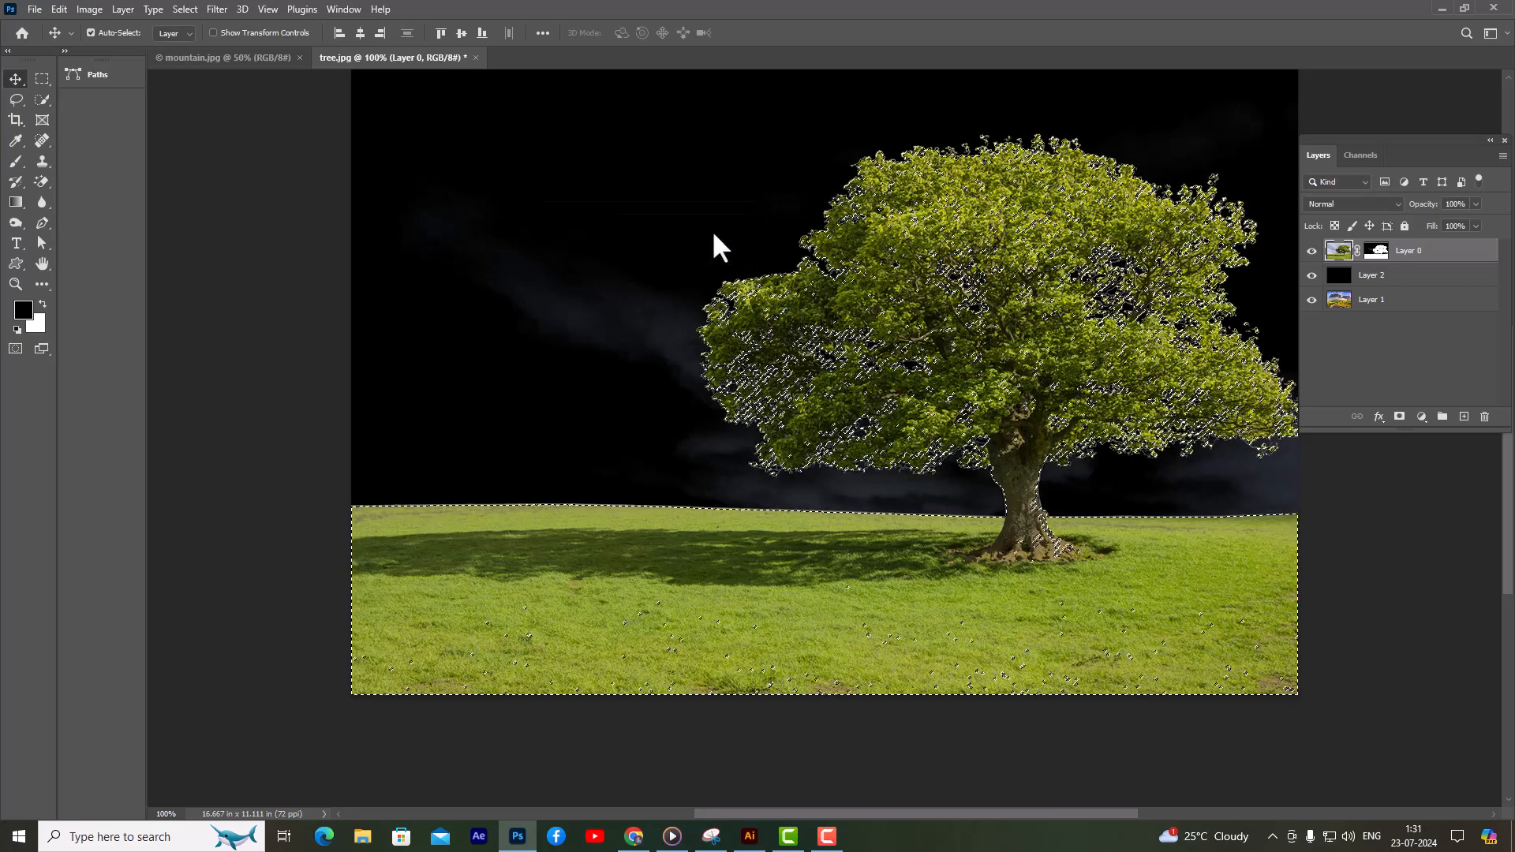
- Invert the tree and grass selection and add a Color Balance adjustment layer masked by it above Layer 0
click(188, 10)
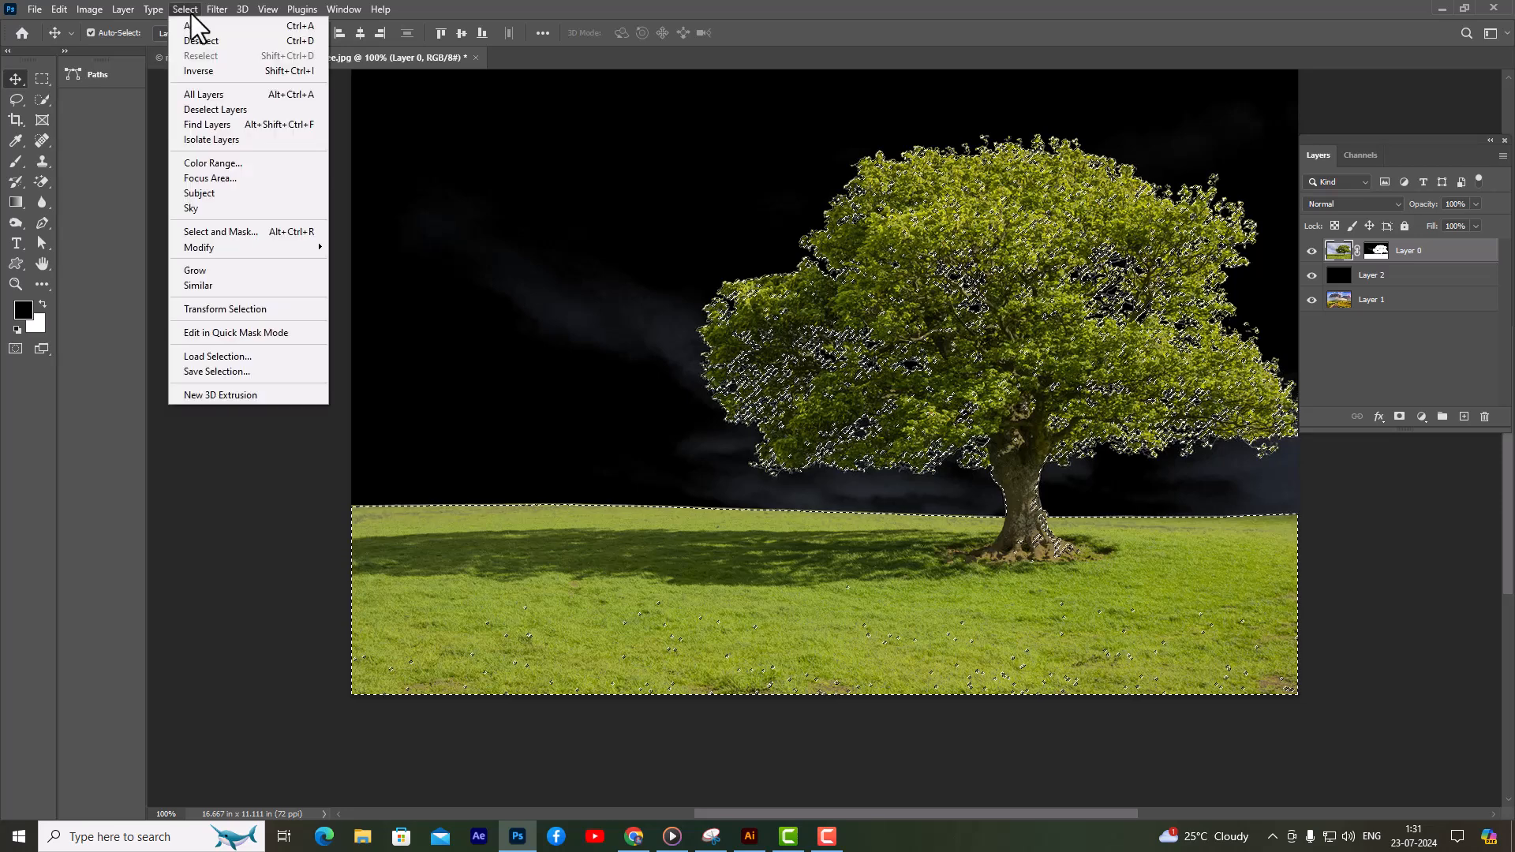
click(235, 72)
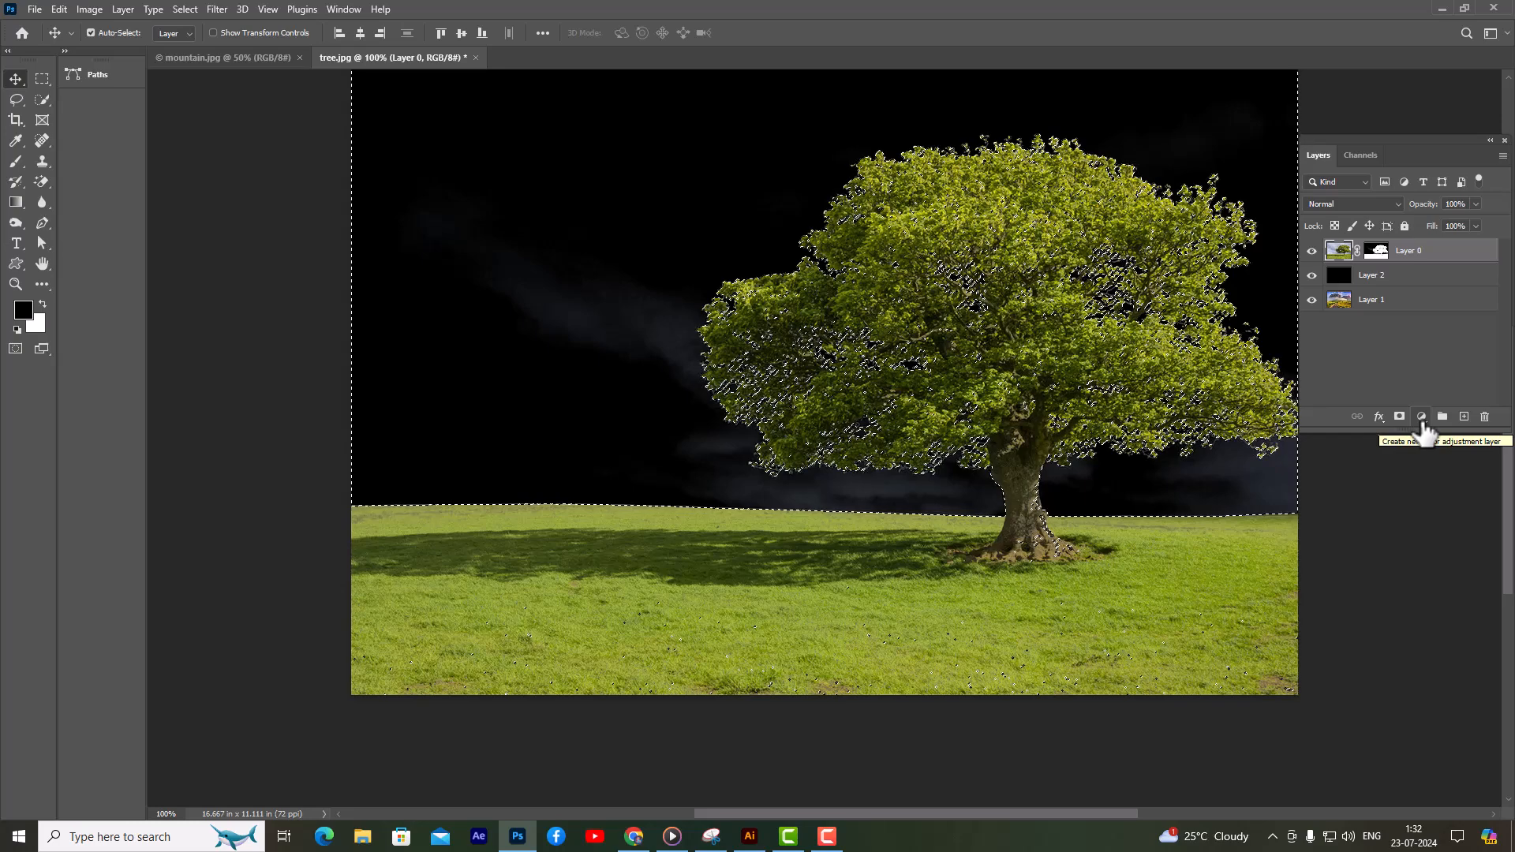
click(1422, 418)
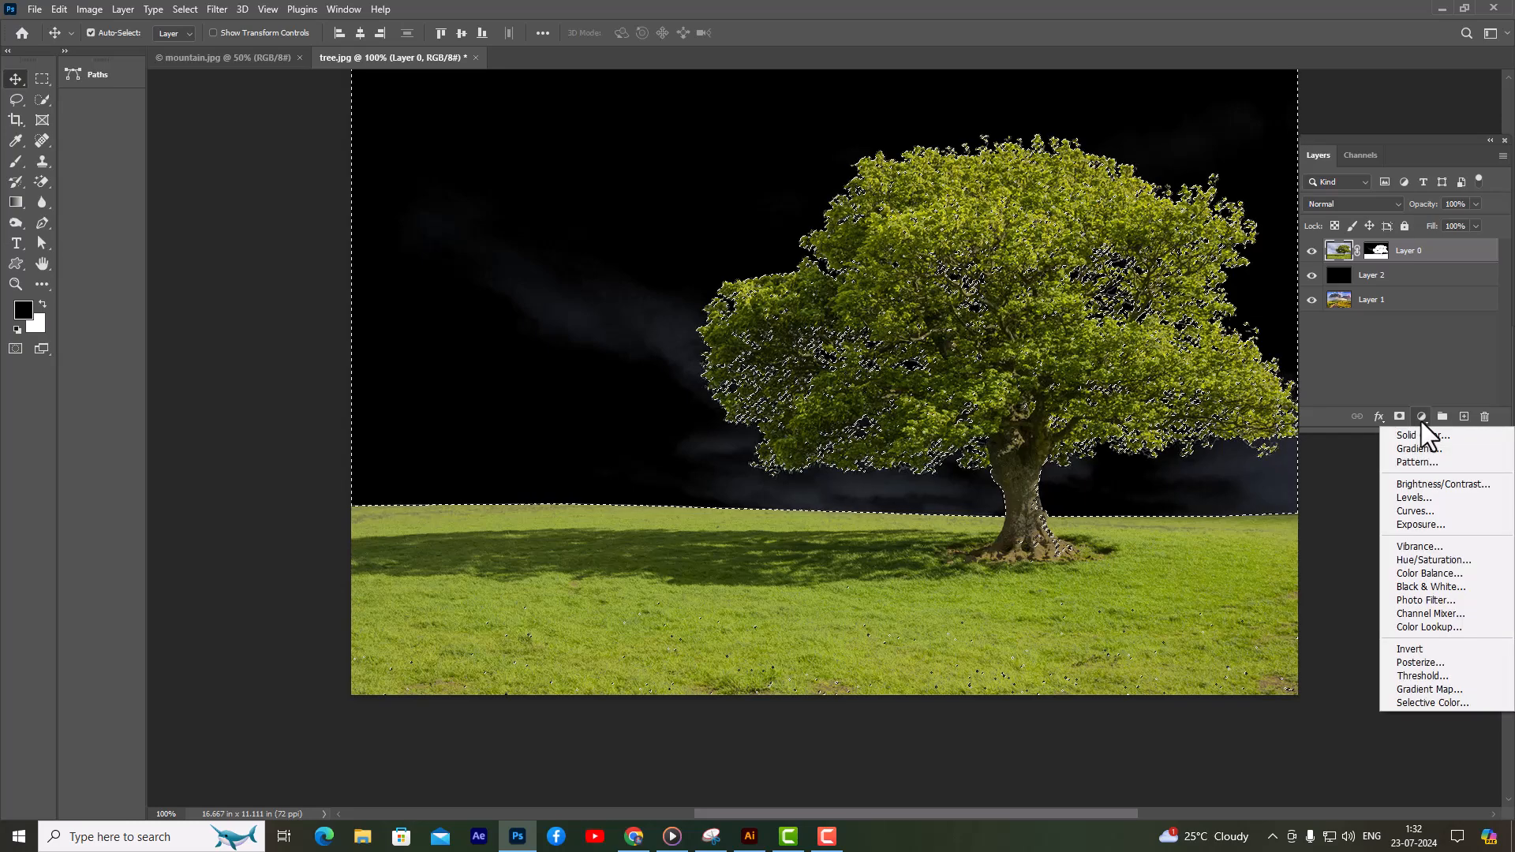
click(1468, 574)
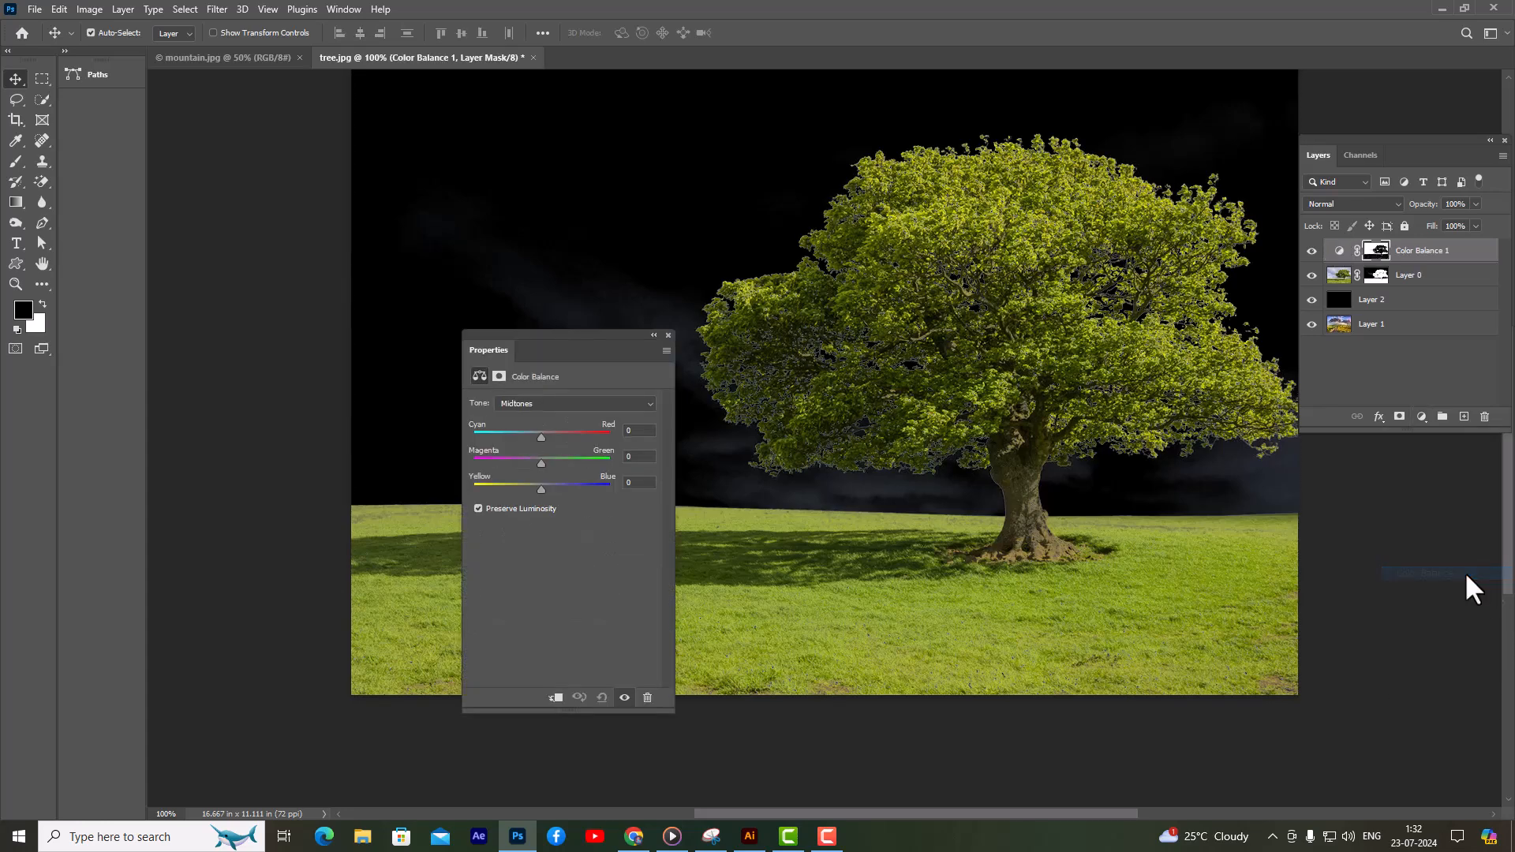
- Shift the Color Balance Midtones toward green, setting Magenta–Green to +76
drag(561, 348, 1193, 386)
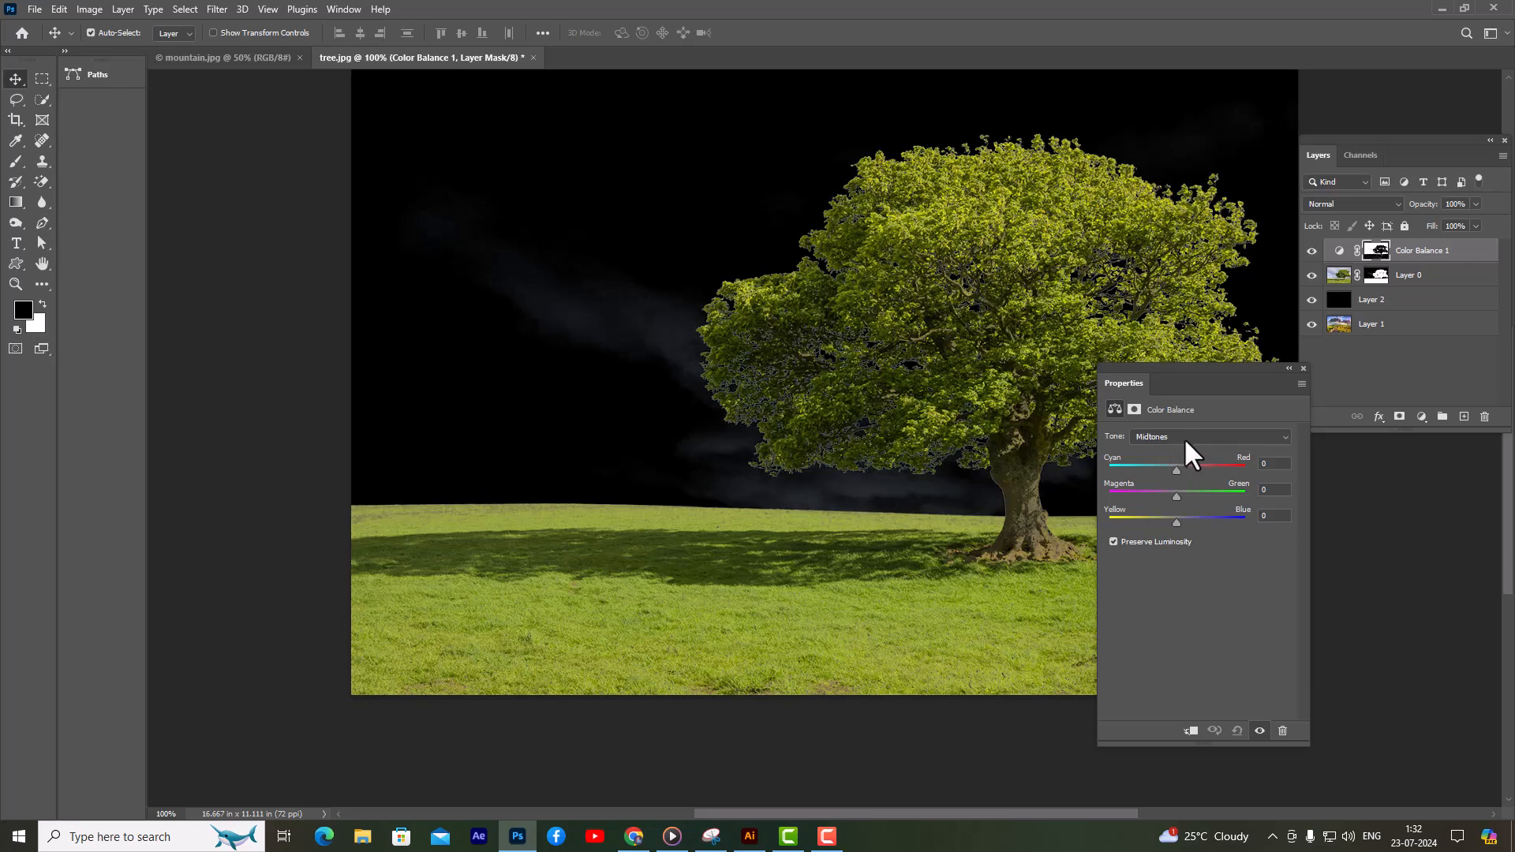
drag(1176, 365, 1254, 365)
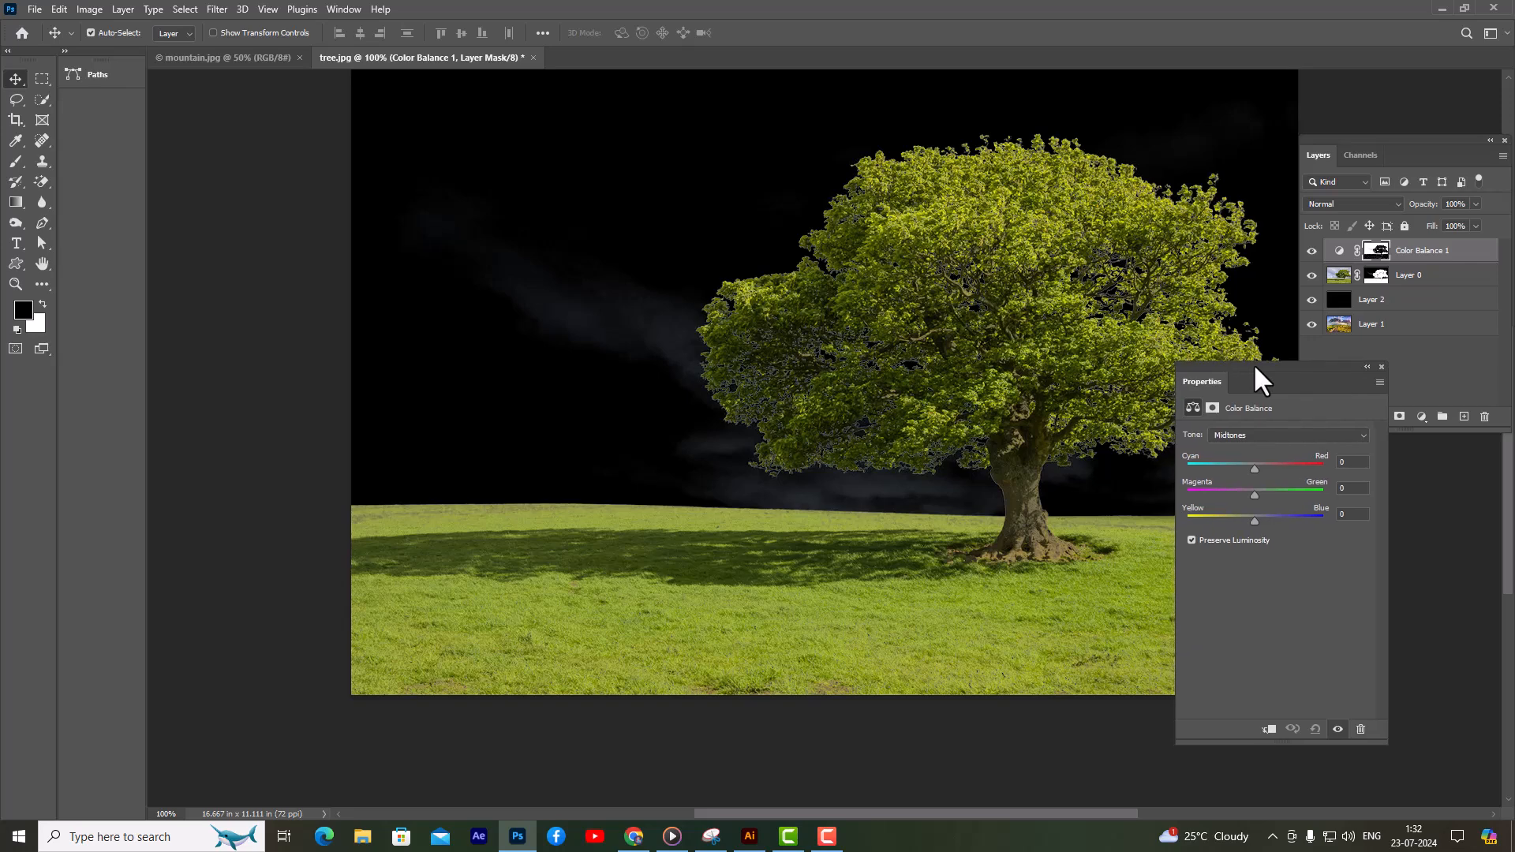
drag(1253, 363, 1243, 366)
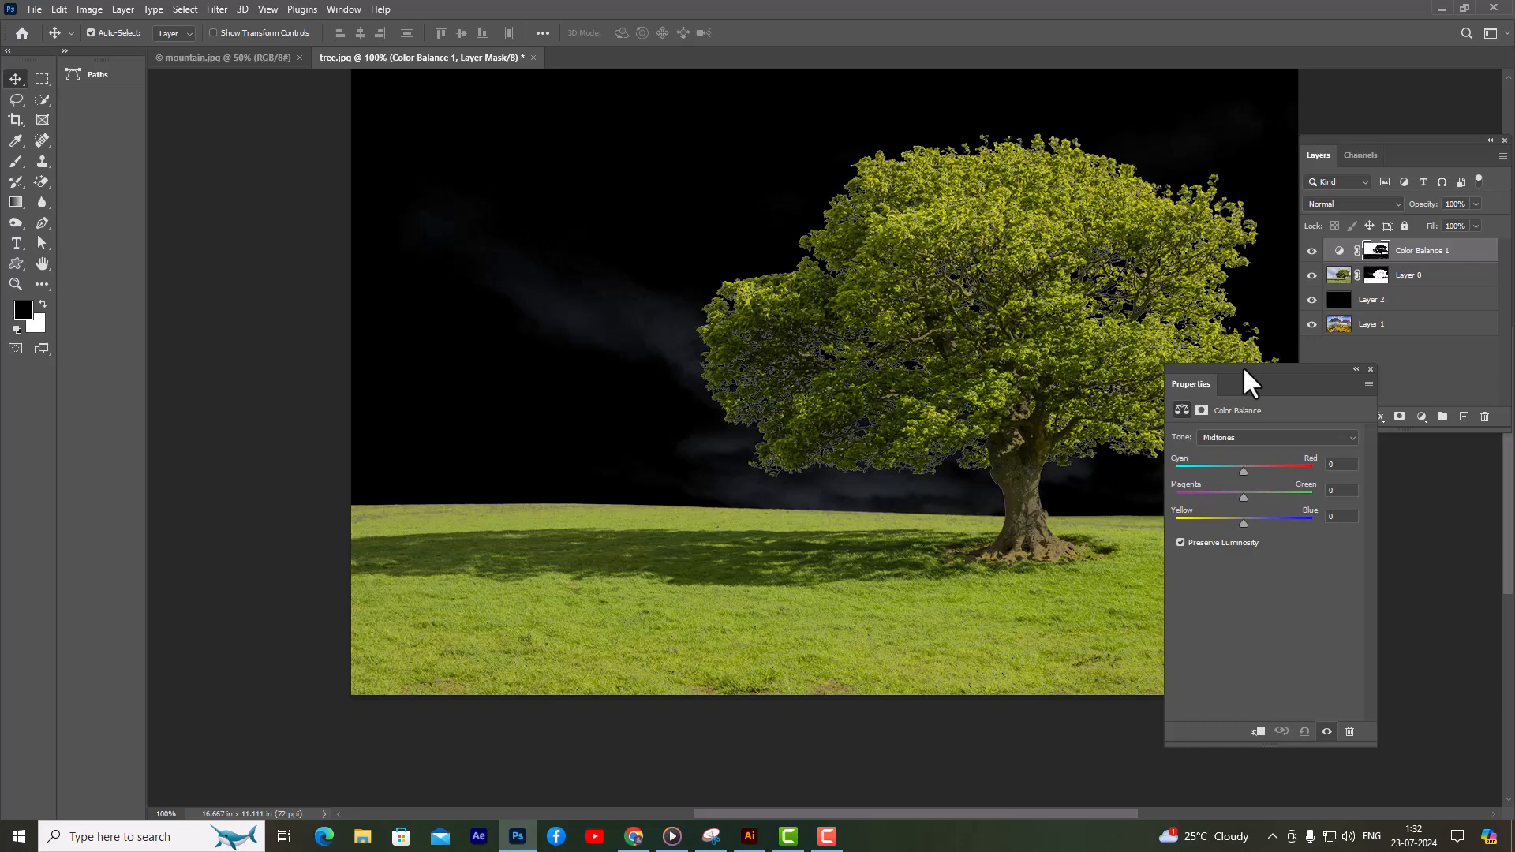
drag(1242, 366, 1258, 372)
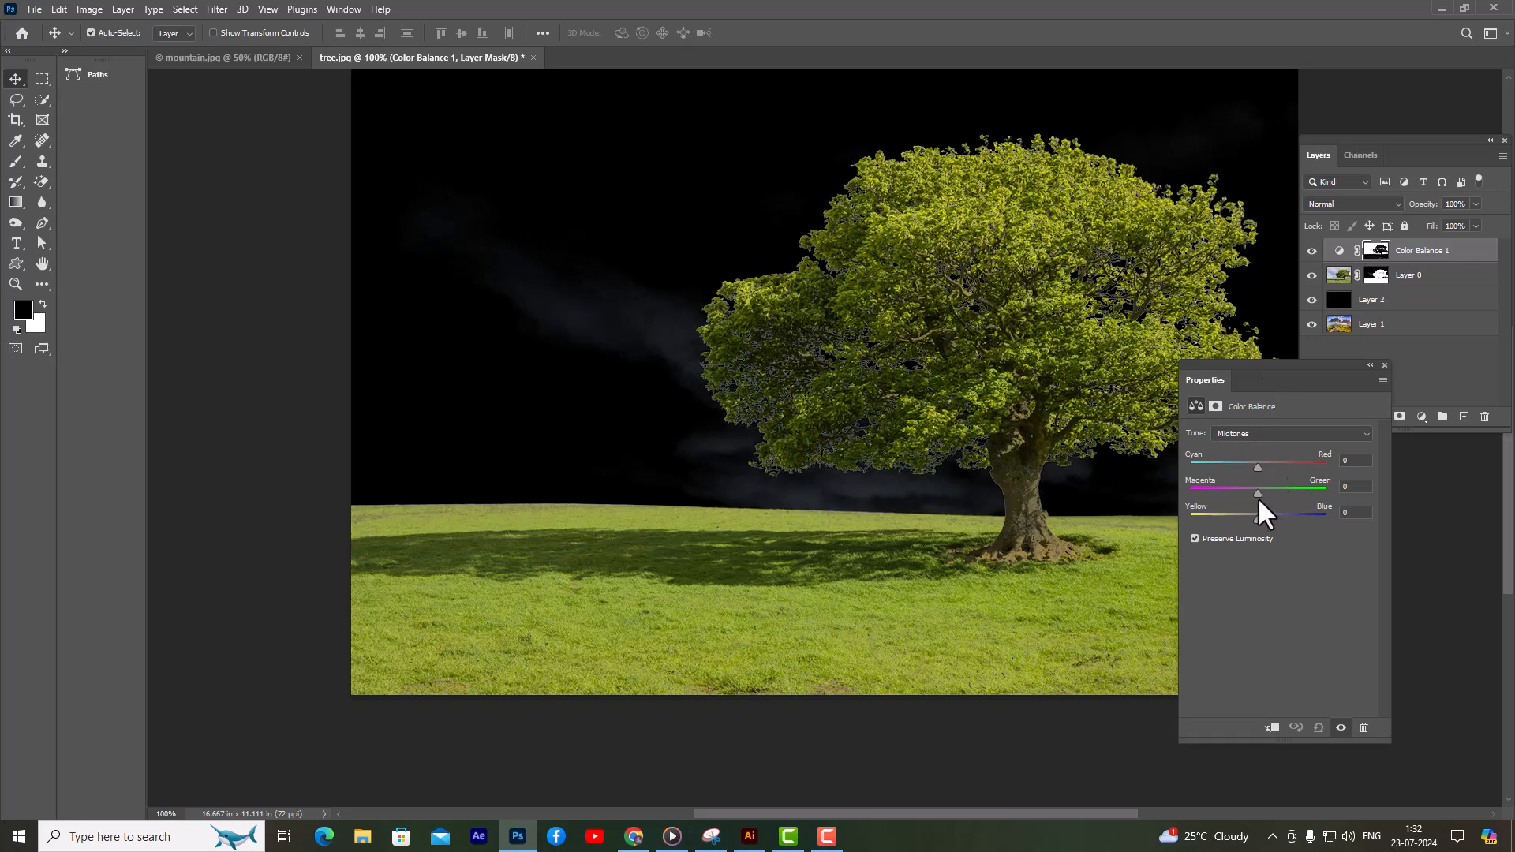
drag(1257, 493, 1303, 494)
- Set the Color Balance Magenta–Green value to +62 for the Shadows
click(1244, 432)
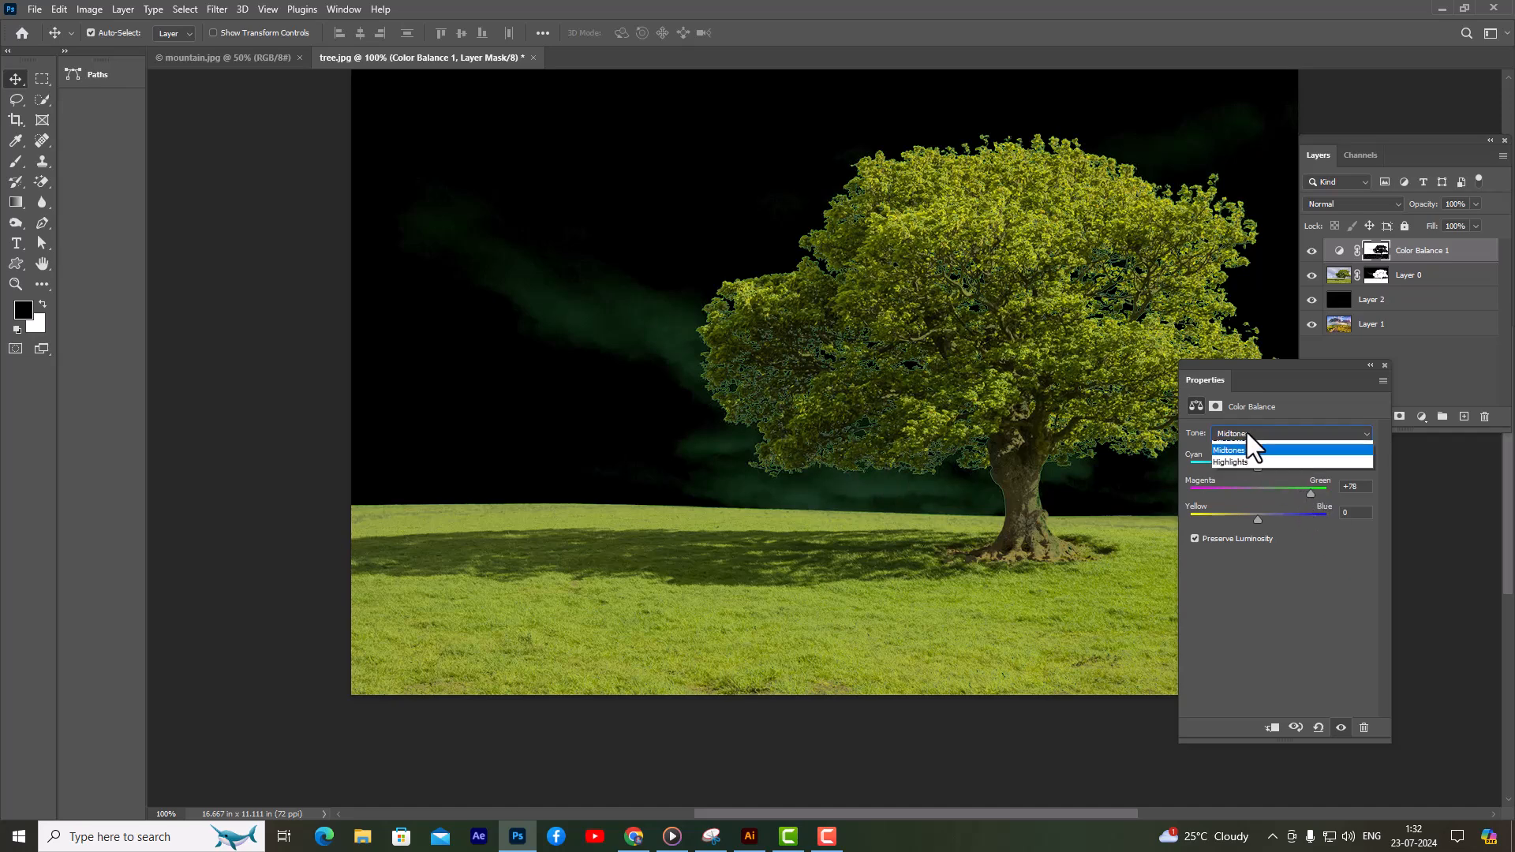
click(1240, 448)
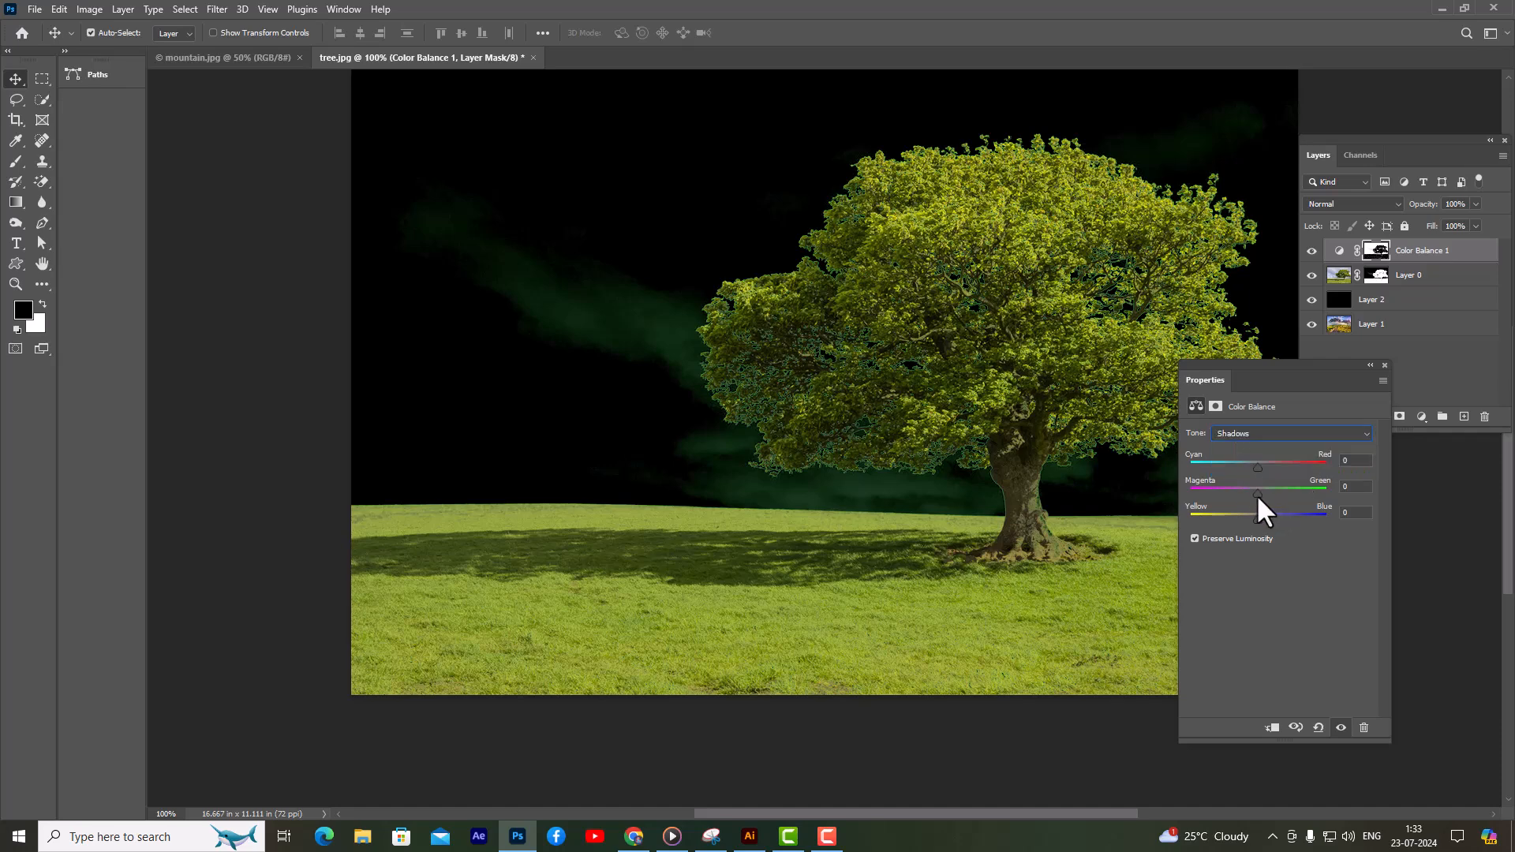
drag(1258, 495, 1262, 495)
drag(1273, 366, 1243, 370)
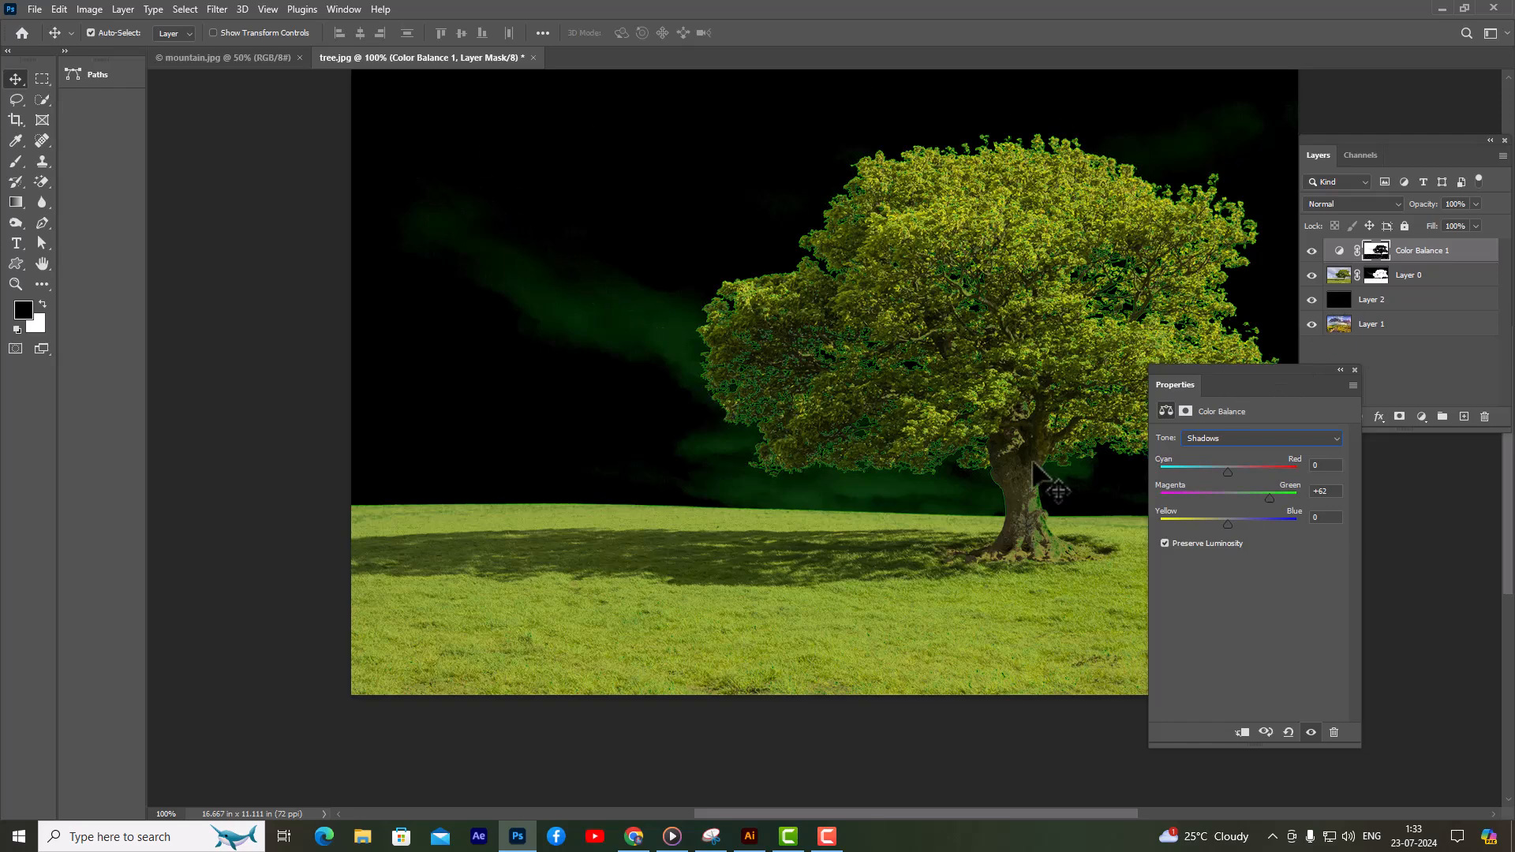
drag(1214, 373, 1173, 406)
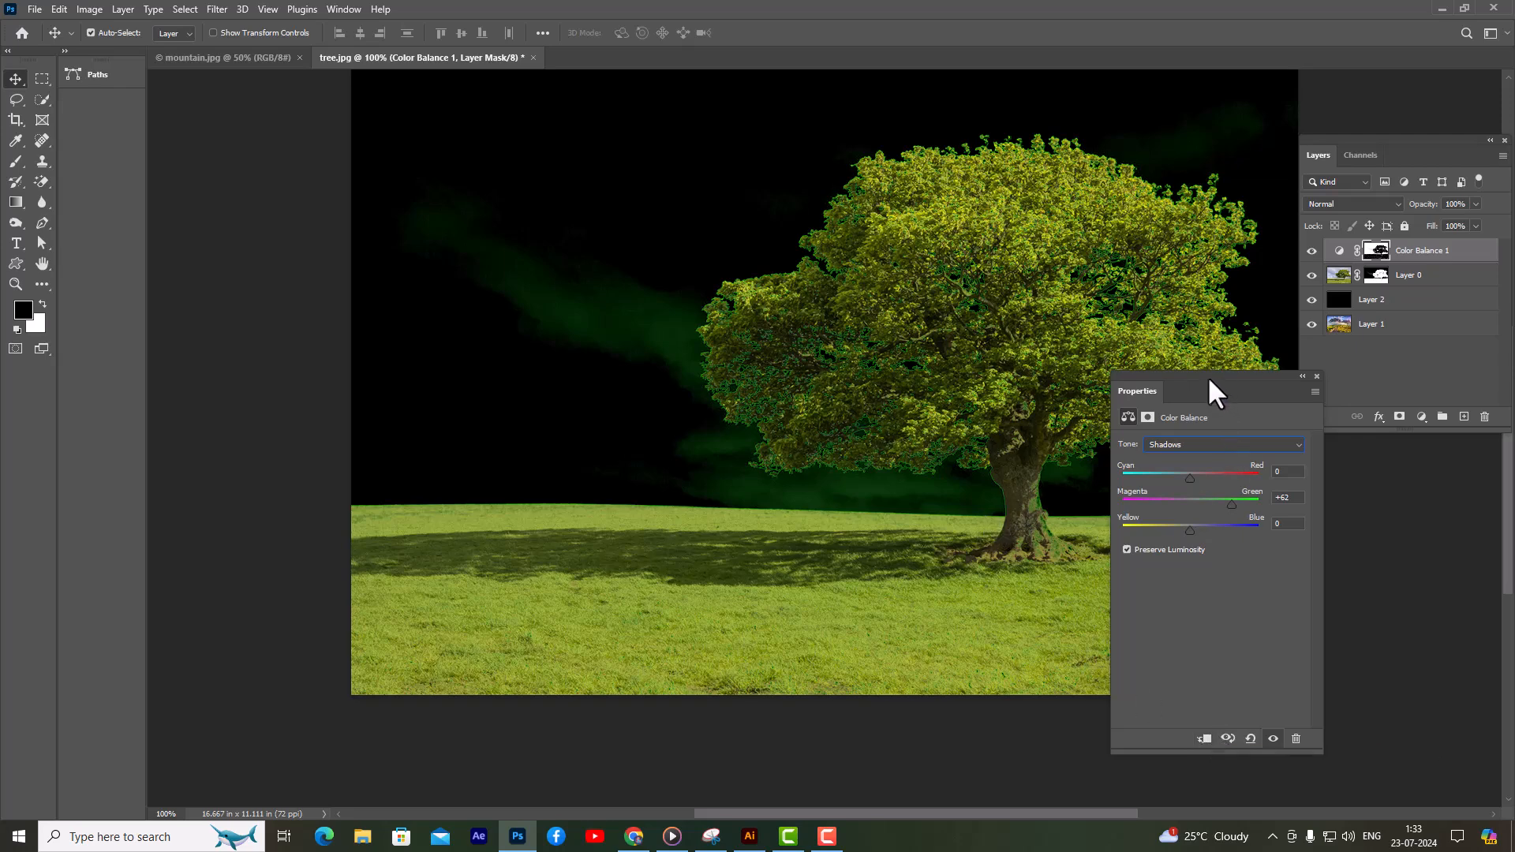
drag(1209, 379, 1226, 374)
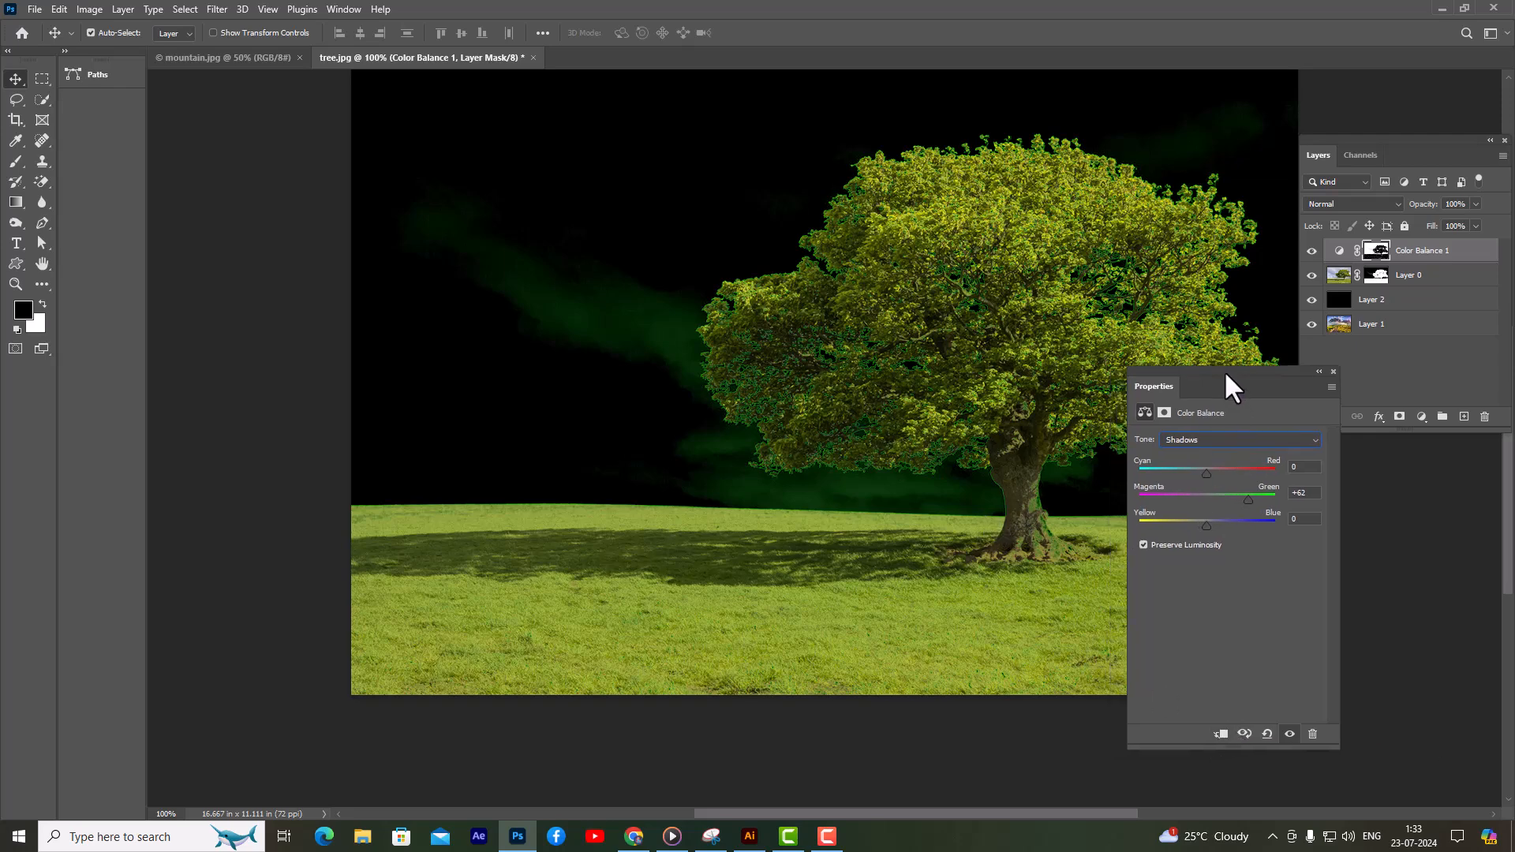
- Clip the Color Balance adjustment to Layer 0 and set its Highlights Magenta–Green value to +40
click(1221, 735)
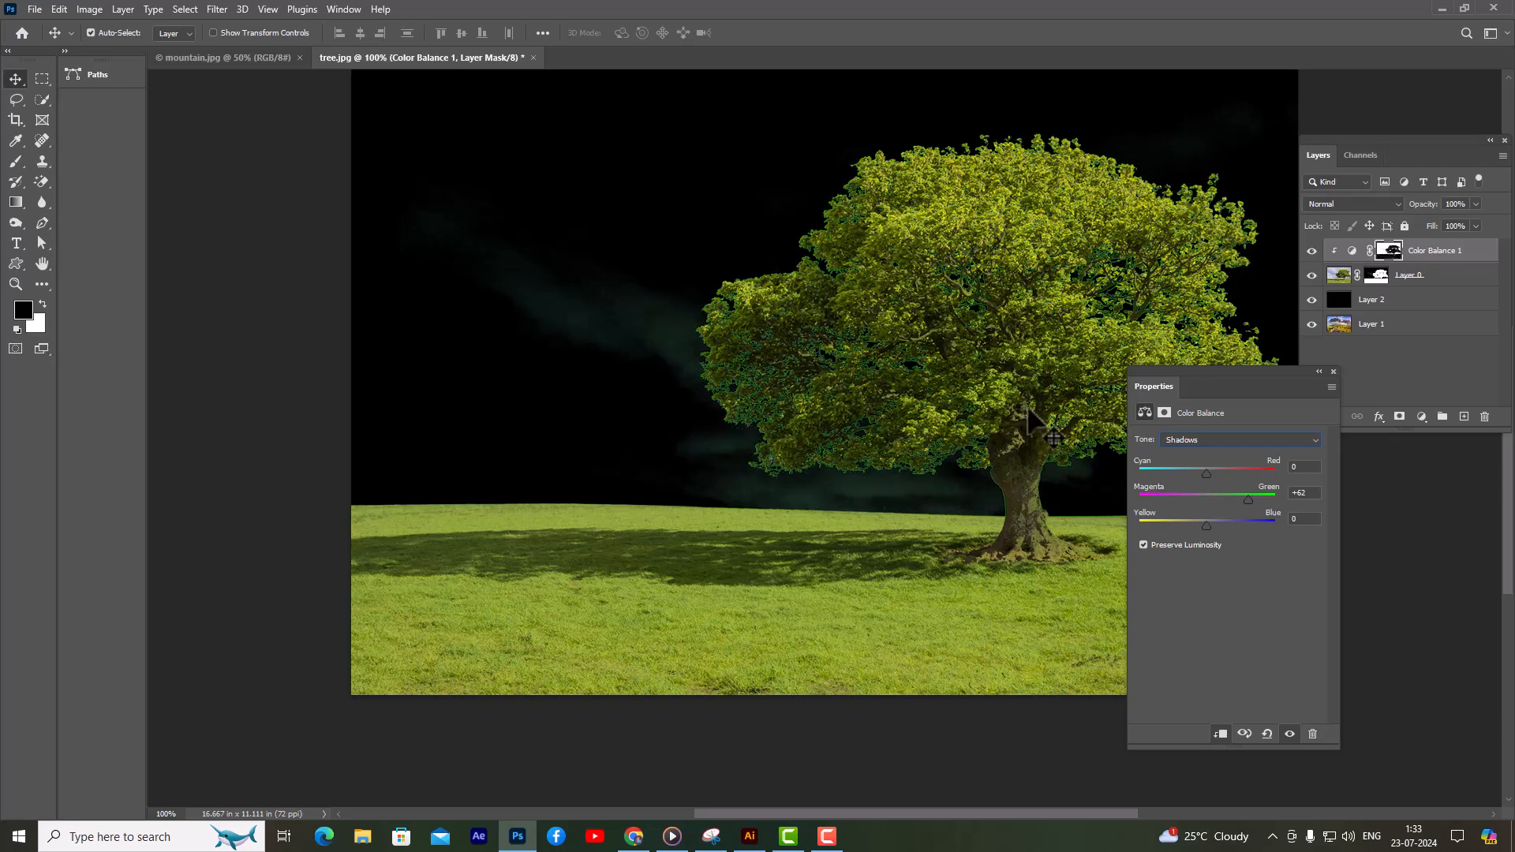
click(1208, 439)
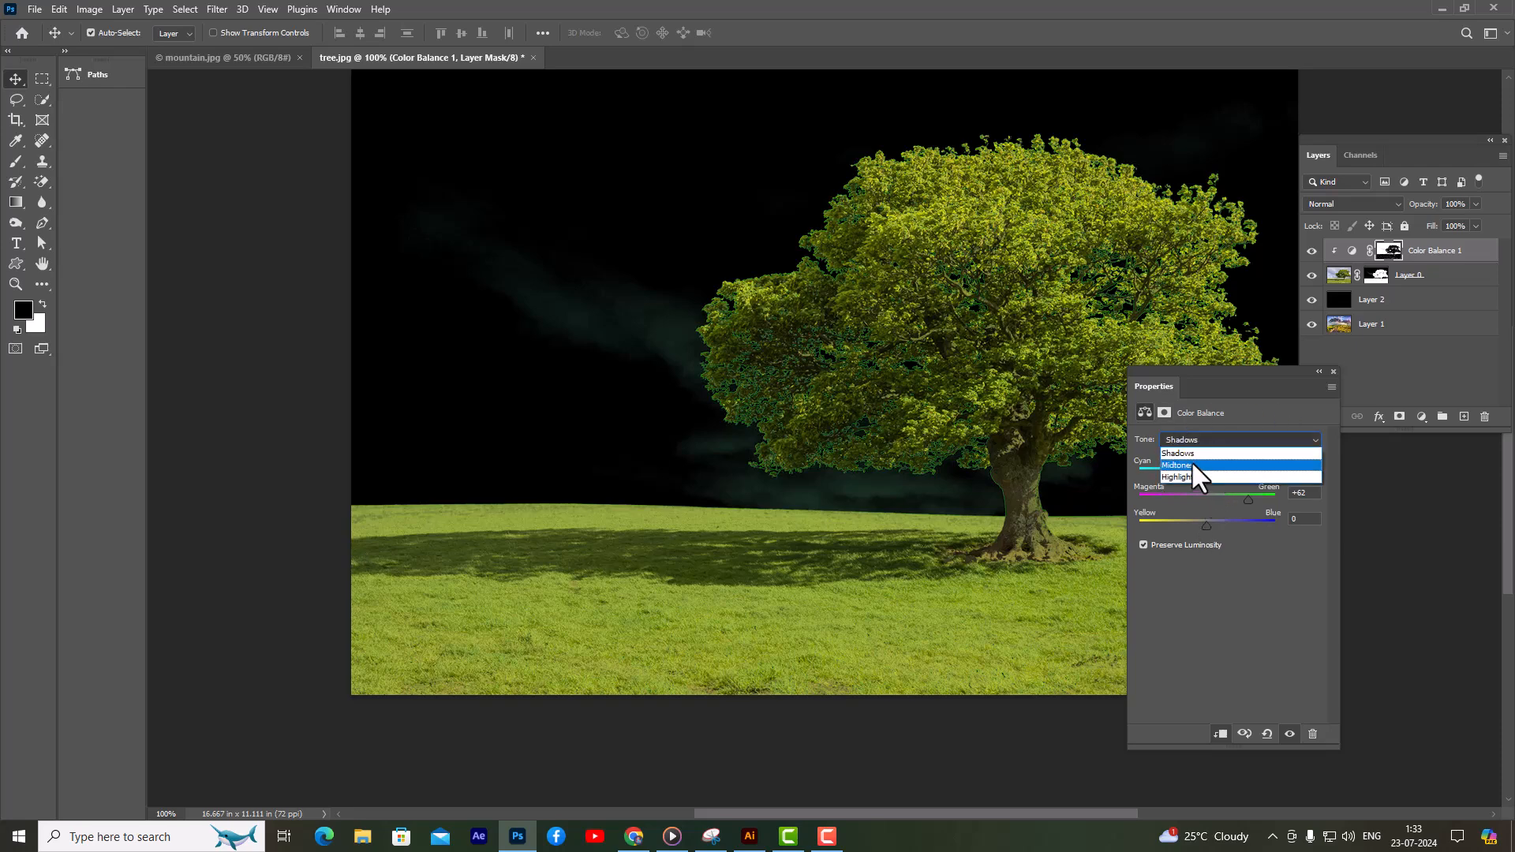
click(1186, 472)
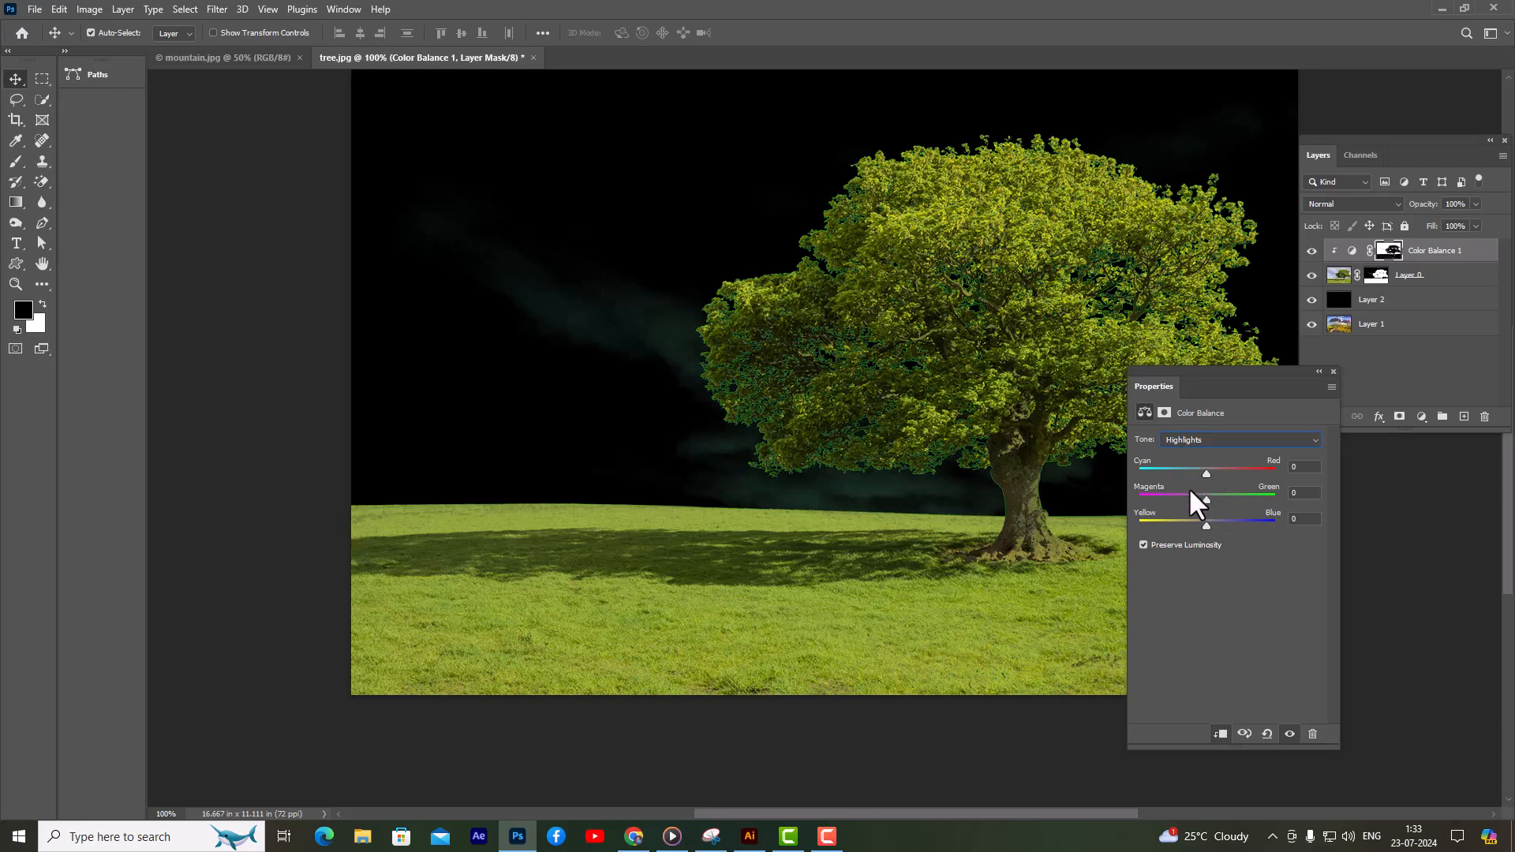
drag(1206, 498, 1209, 497)
drag(1258, 372, 1338, 473)
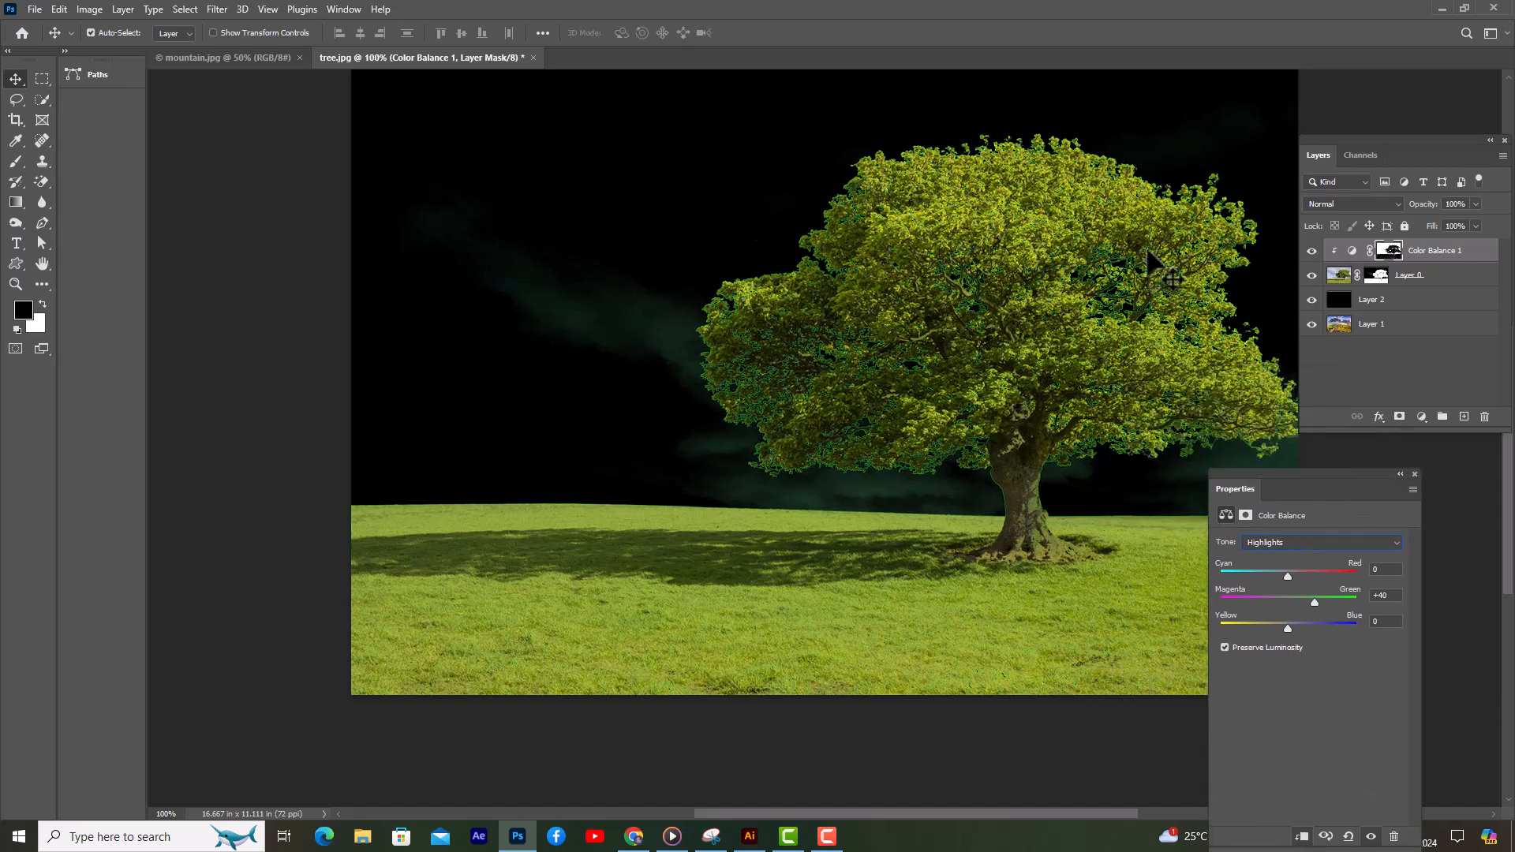
click(1414, 474)
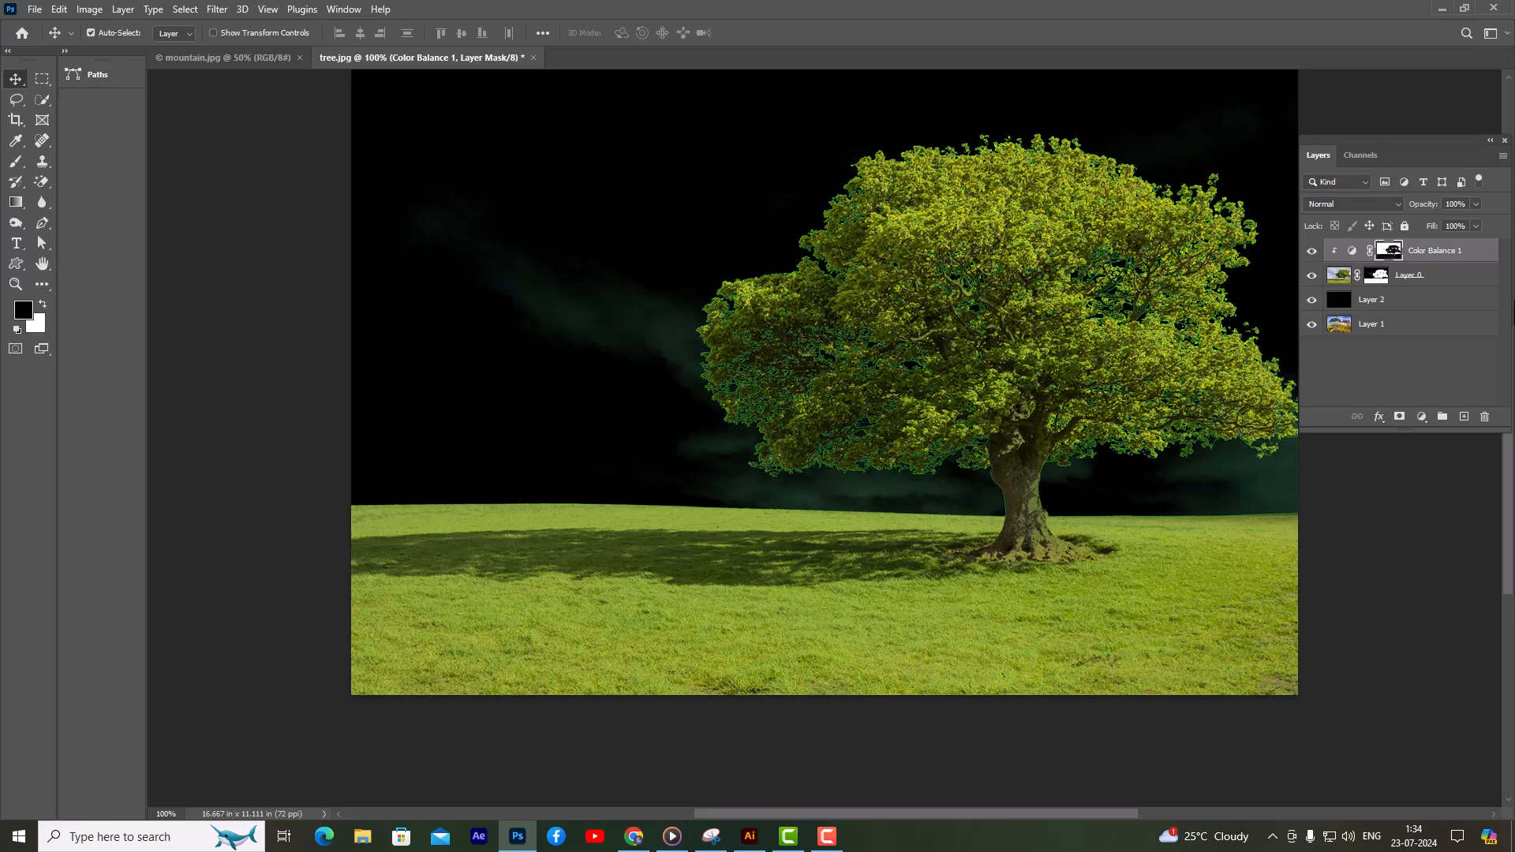
- Load the Color Balance mask as a selection and add a Hue/Saturation adjustment layer from it, clipped to Layer 0
drag(1389, 250, 1394, 259)
ctrl+click(1392, 253)
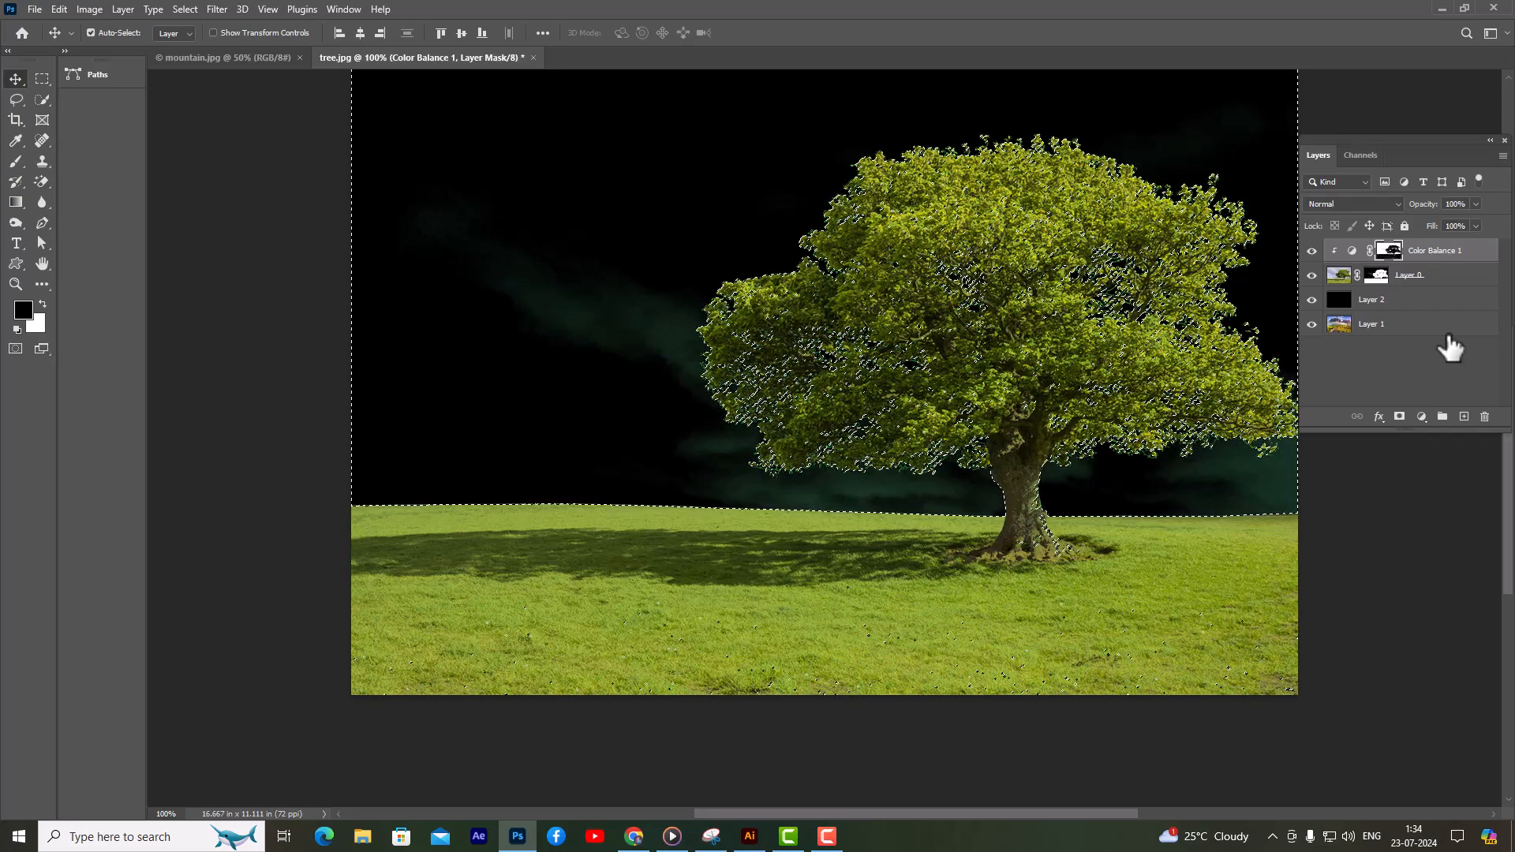
click(1421, 417)
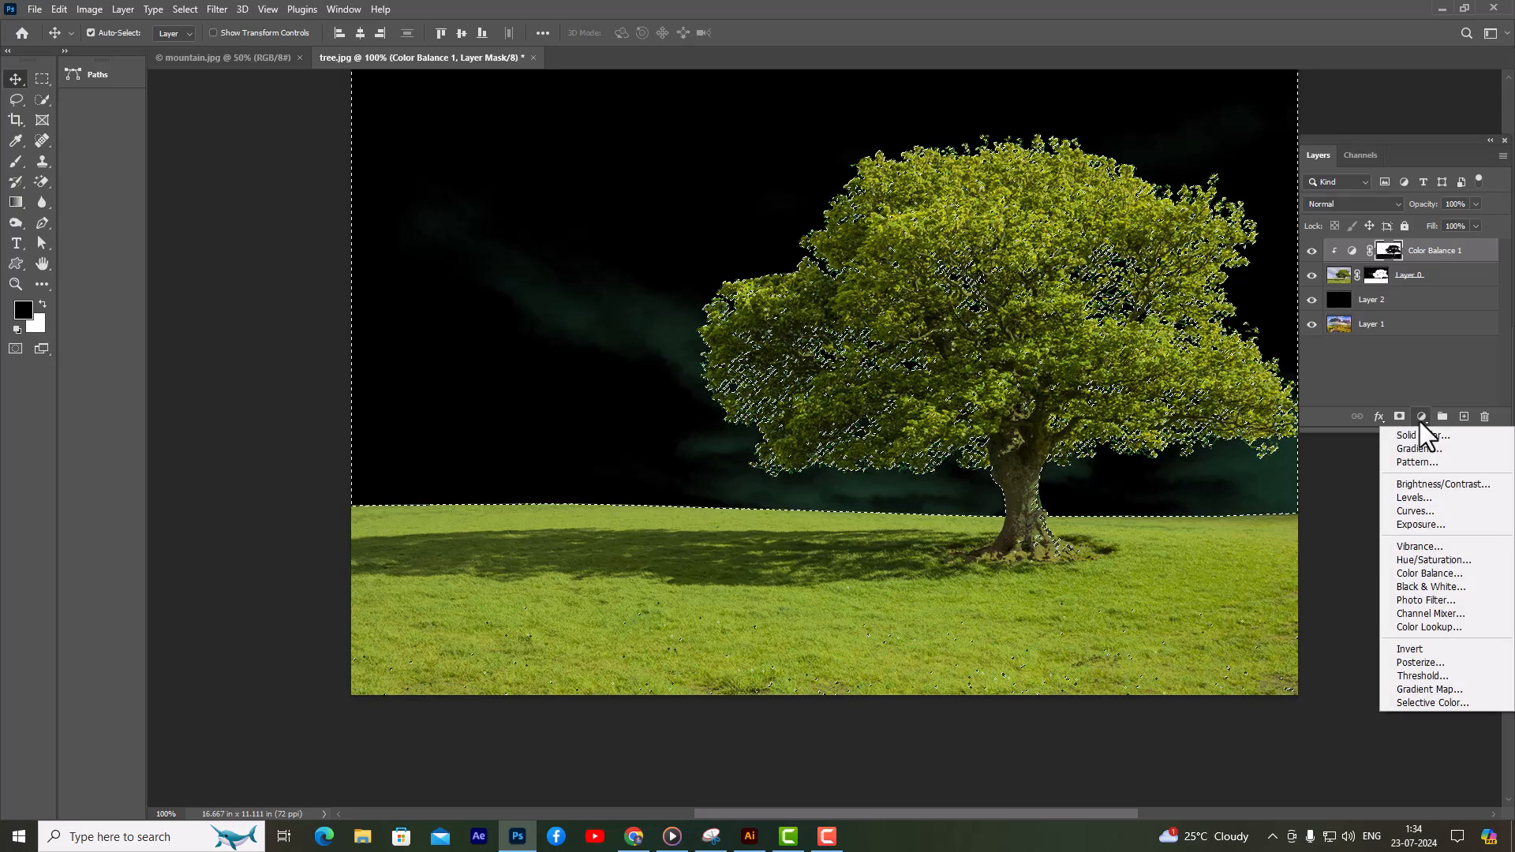
click(1466, 561)
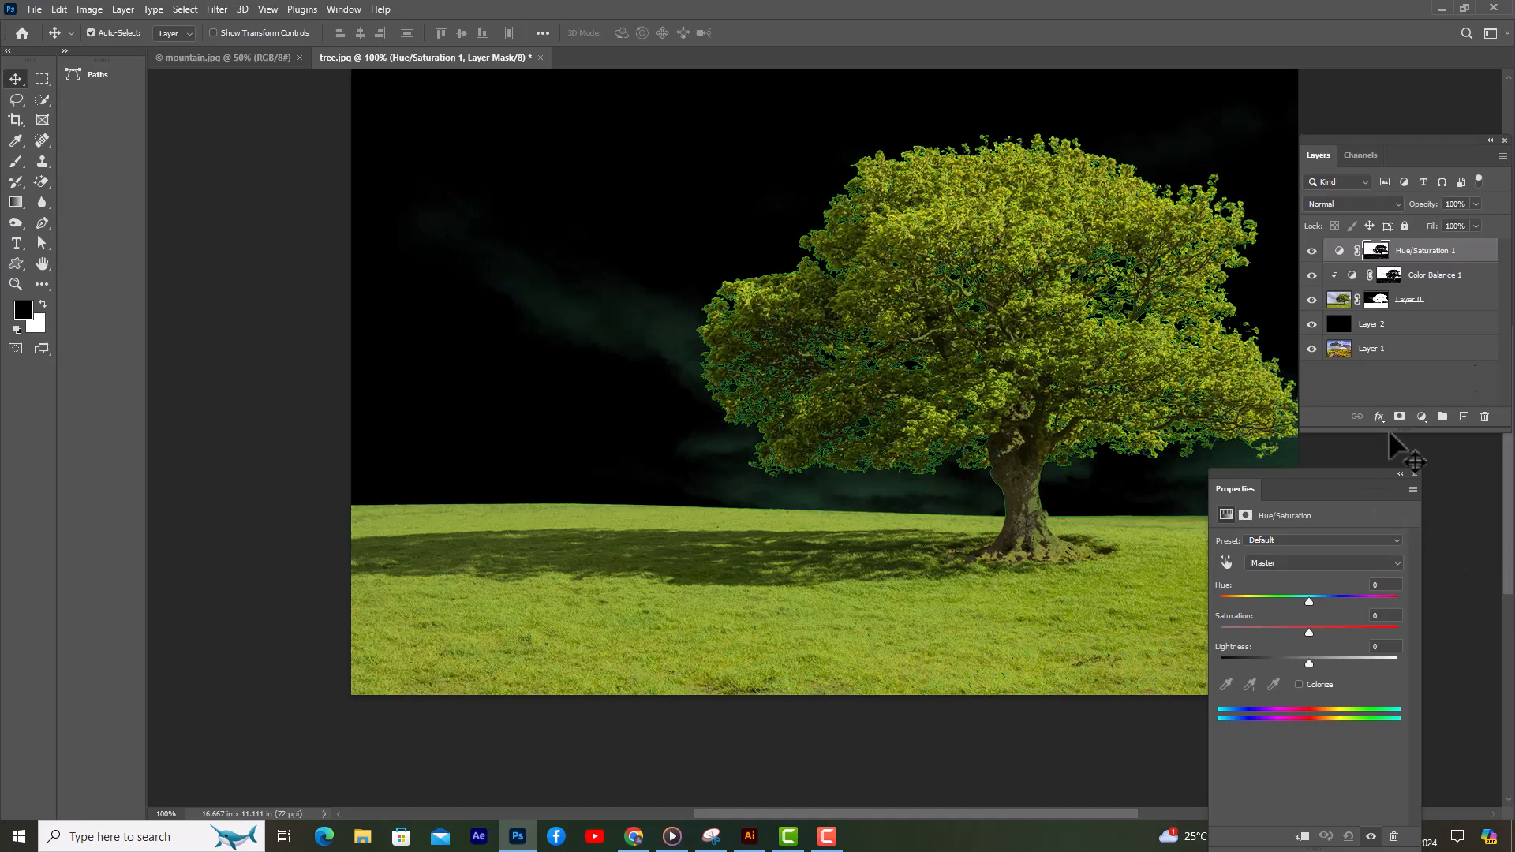
drag(1263, 489, 1219, 268)
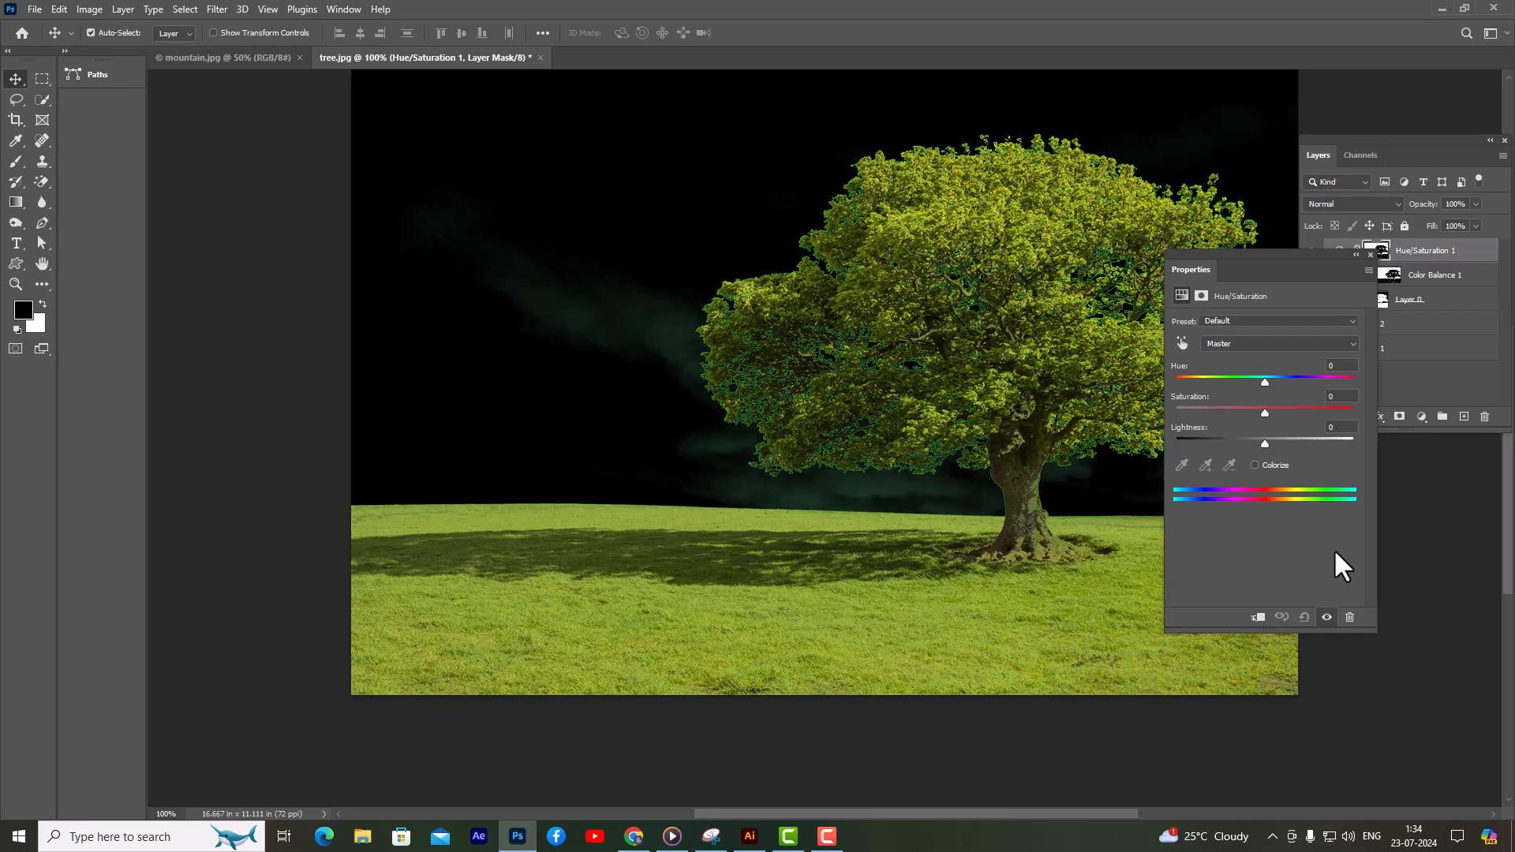
click(1258, 618)
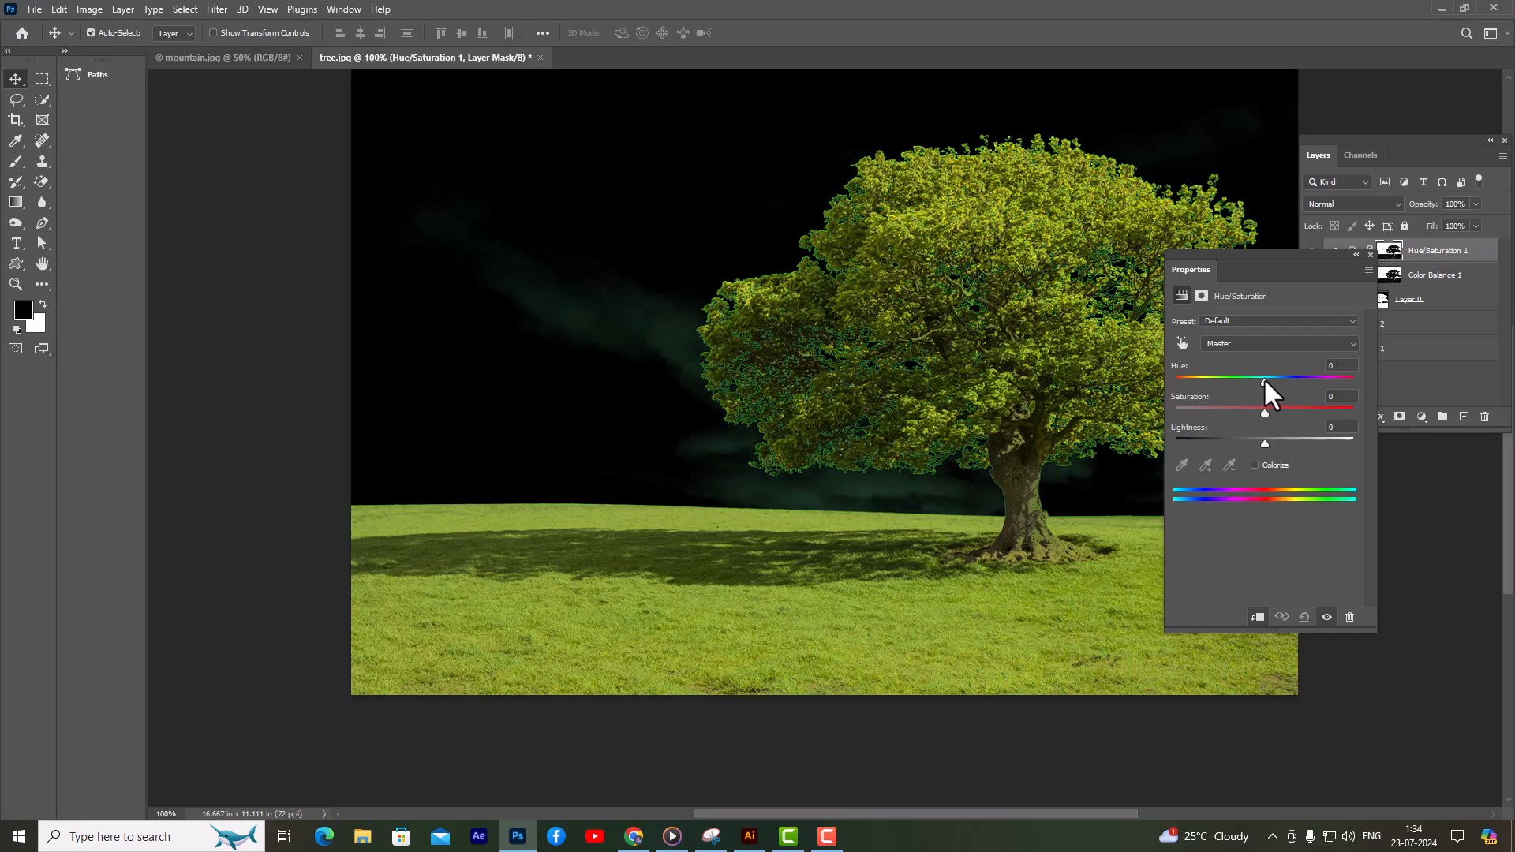
- Set the Hue/Saturation adjustment to Hue -43, Saturation -37 and Lightness -41
drag(1265, 382, 1225, 380)
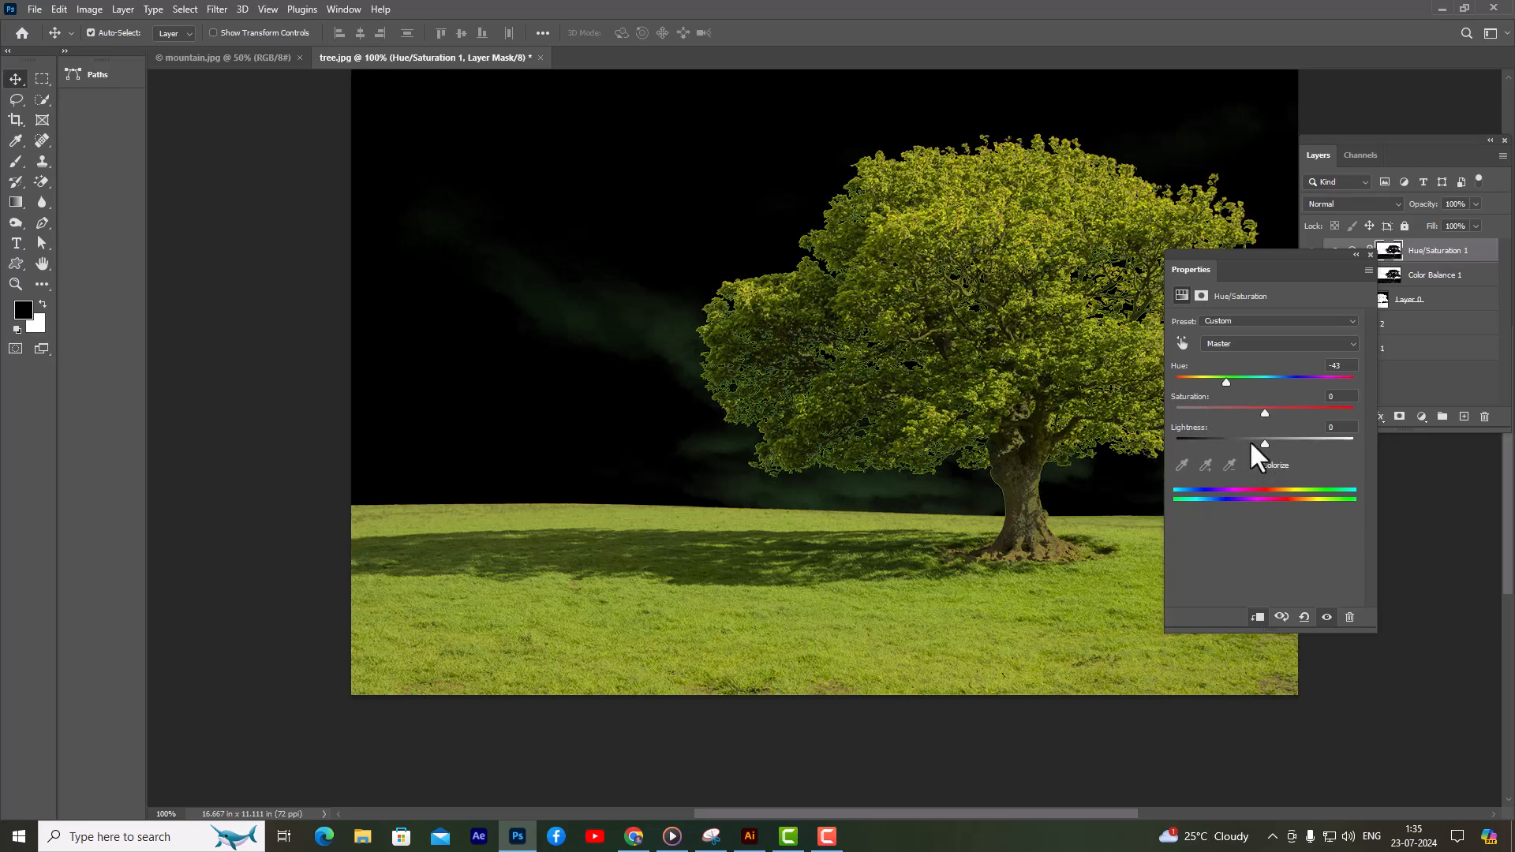
drag(1263, 442, 1224, 444)
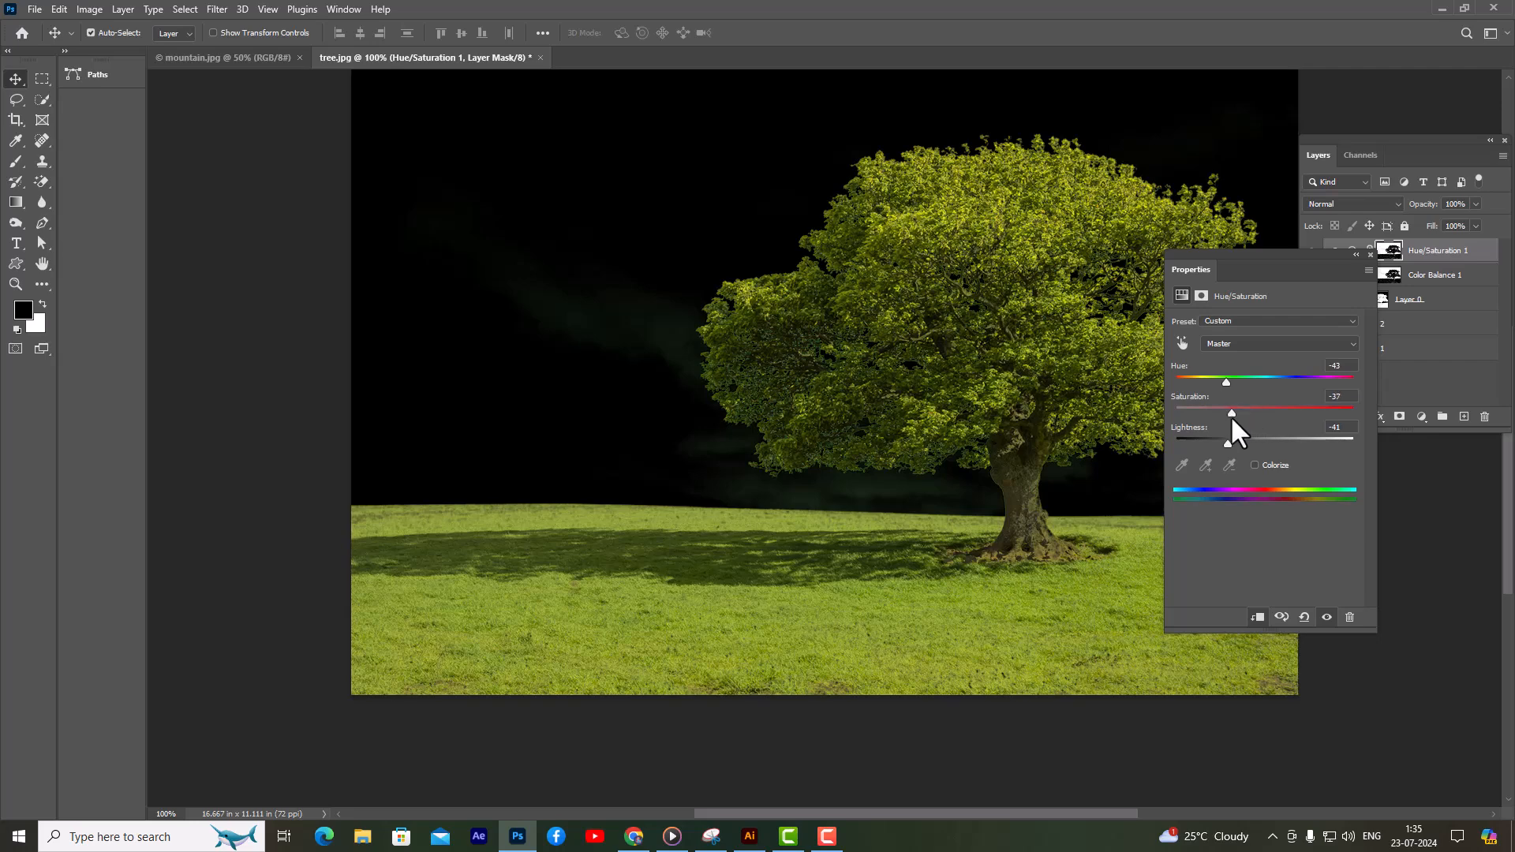
drag(1258, 266, 1373, 394)
drag(1122, 157, 889, 333)
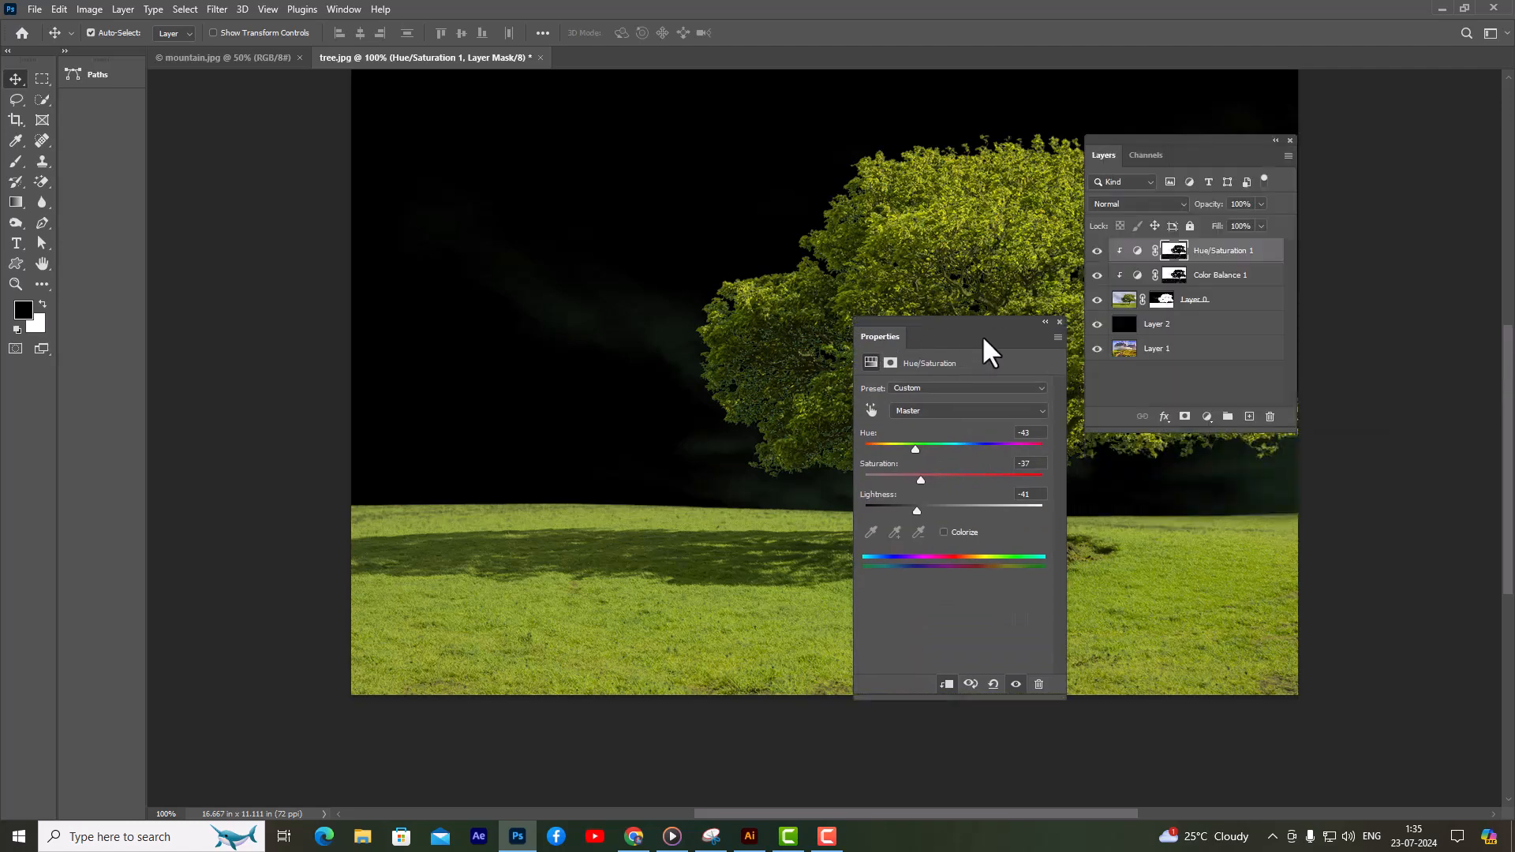
click(1058, 322)
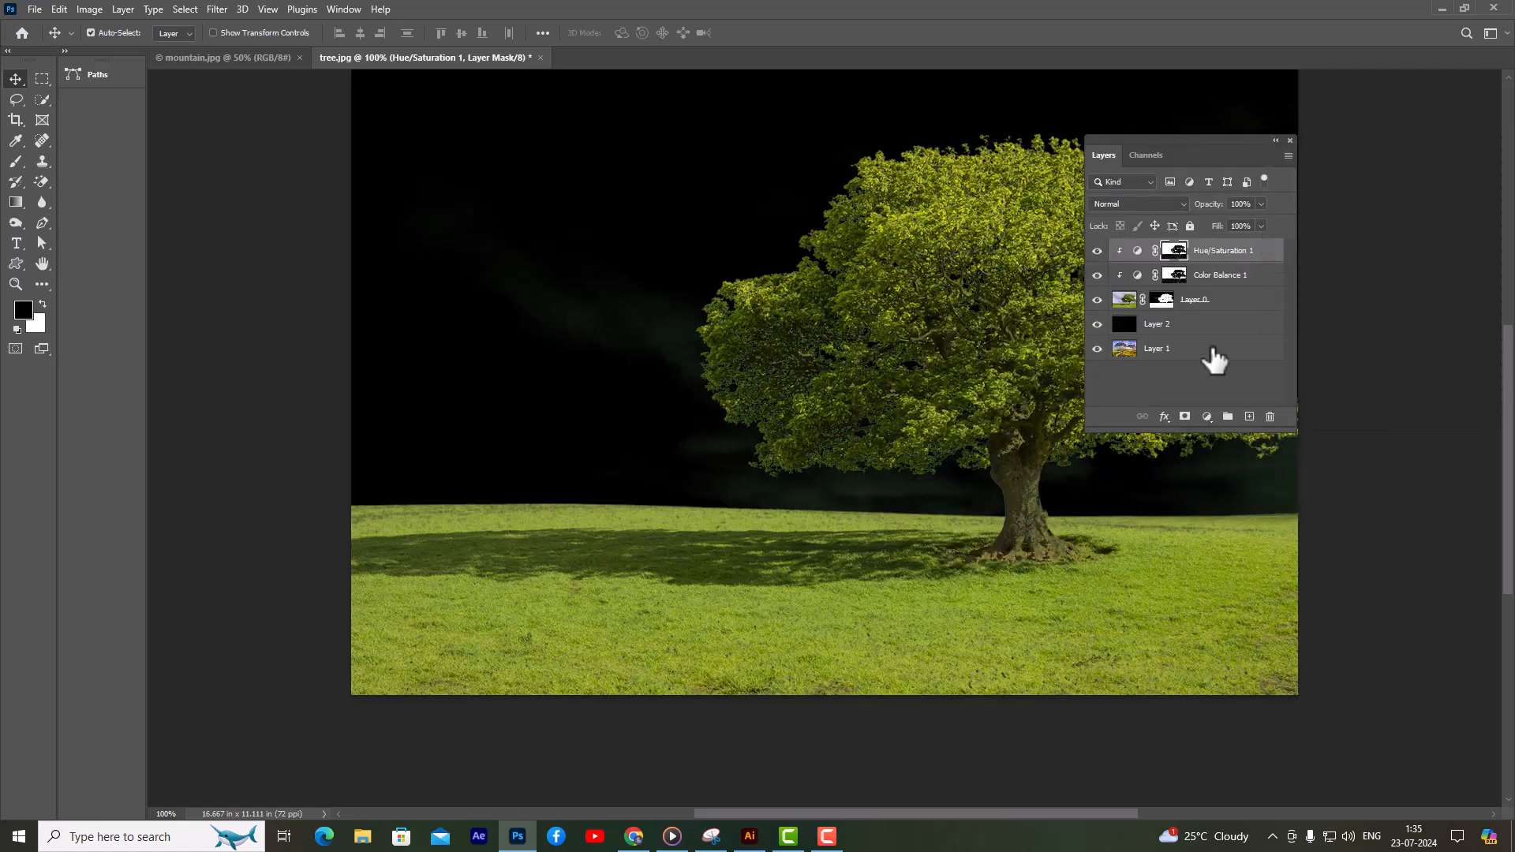
- Delete the black Layer 2 and clear the view of the tree over the mountain background
click(1193, 324)
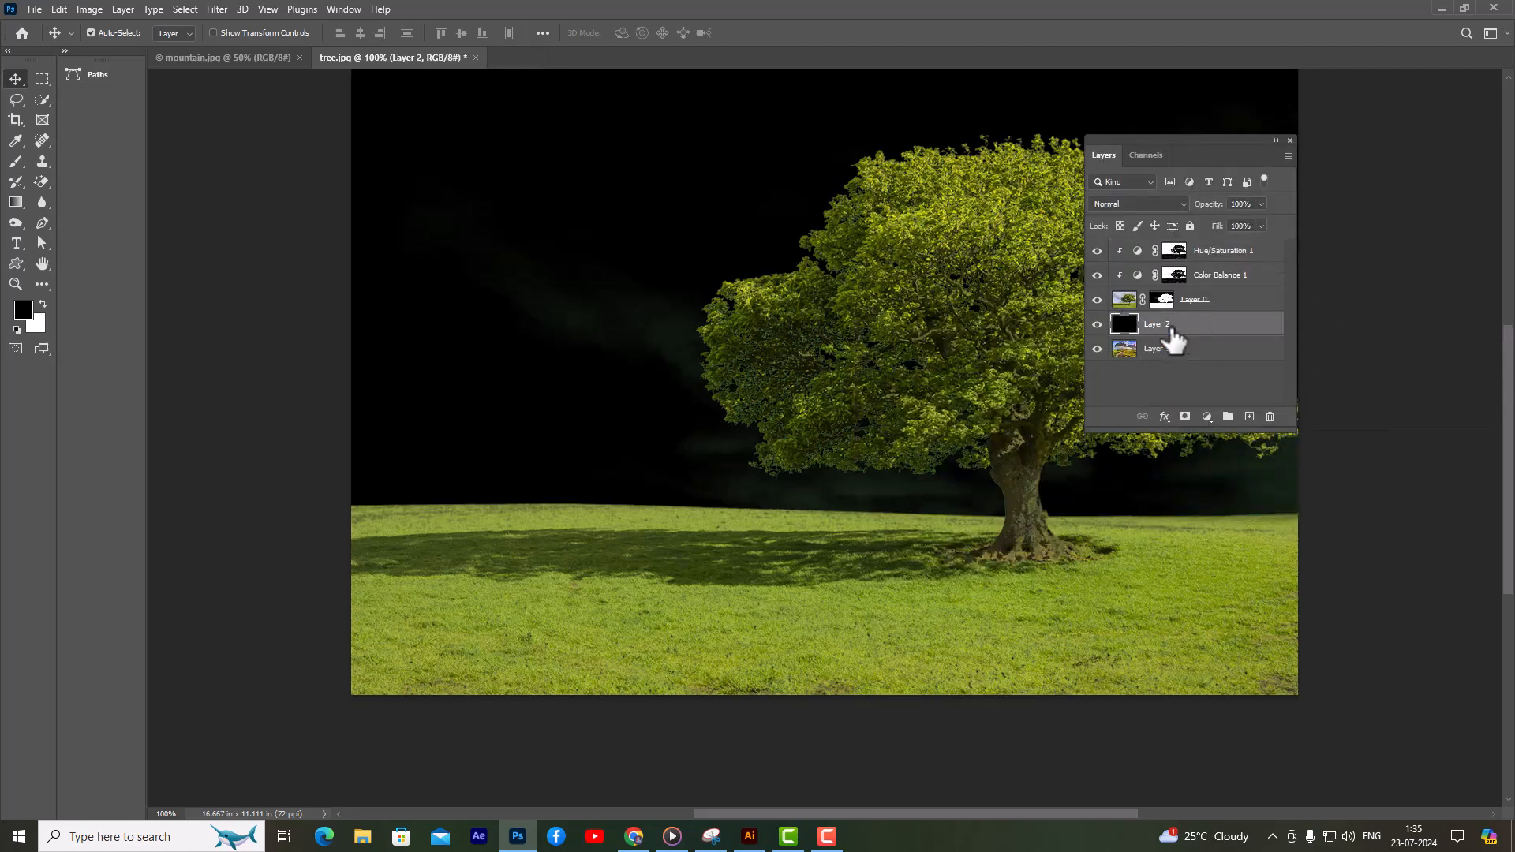
key(Delete)
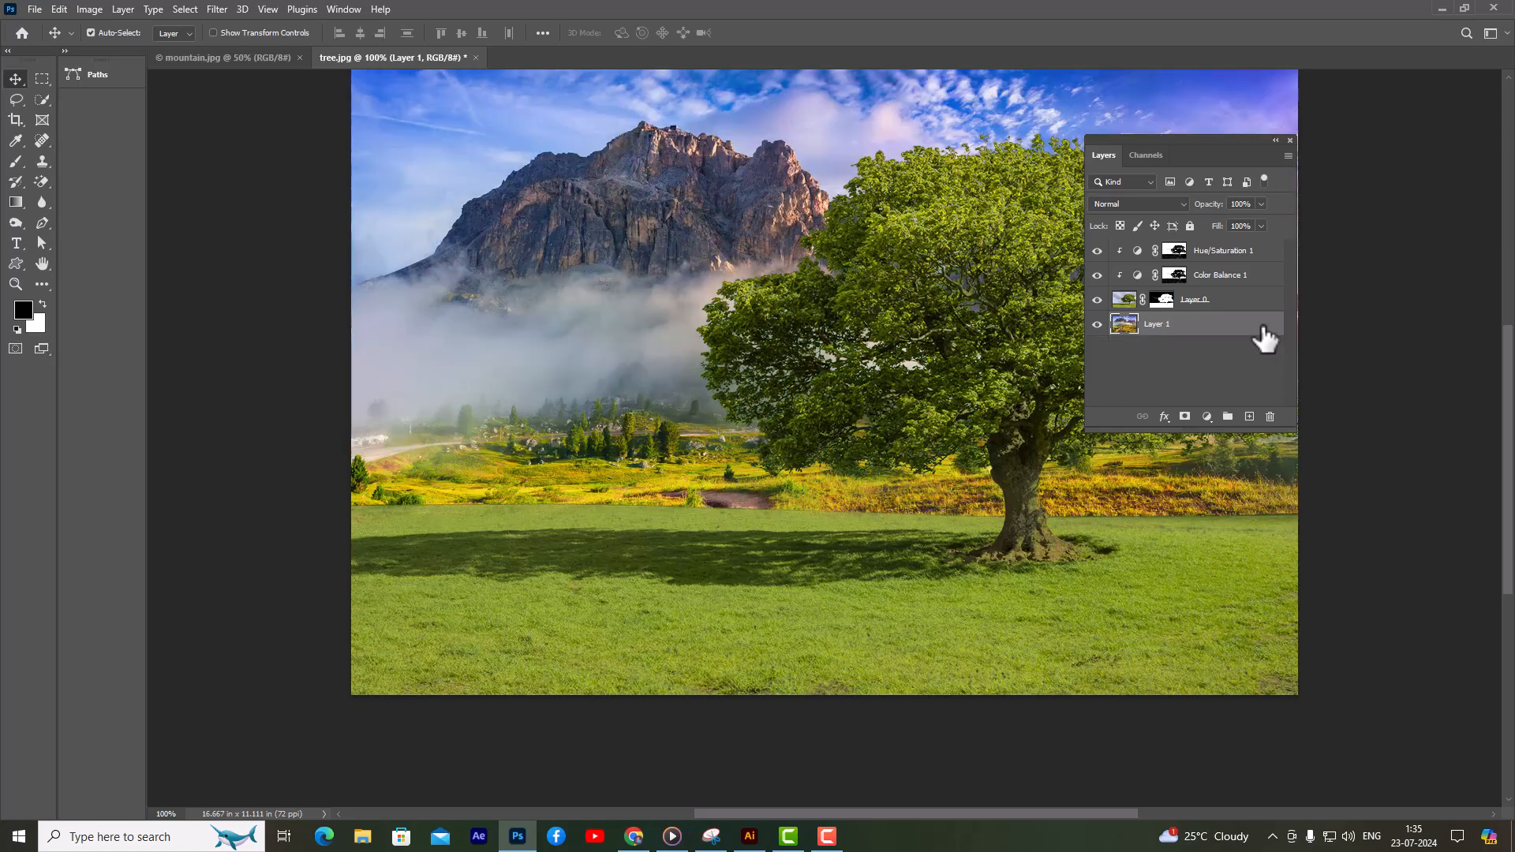
drag(1122, 136, 1371, 163)
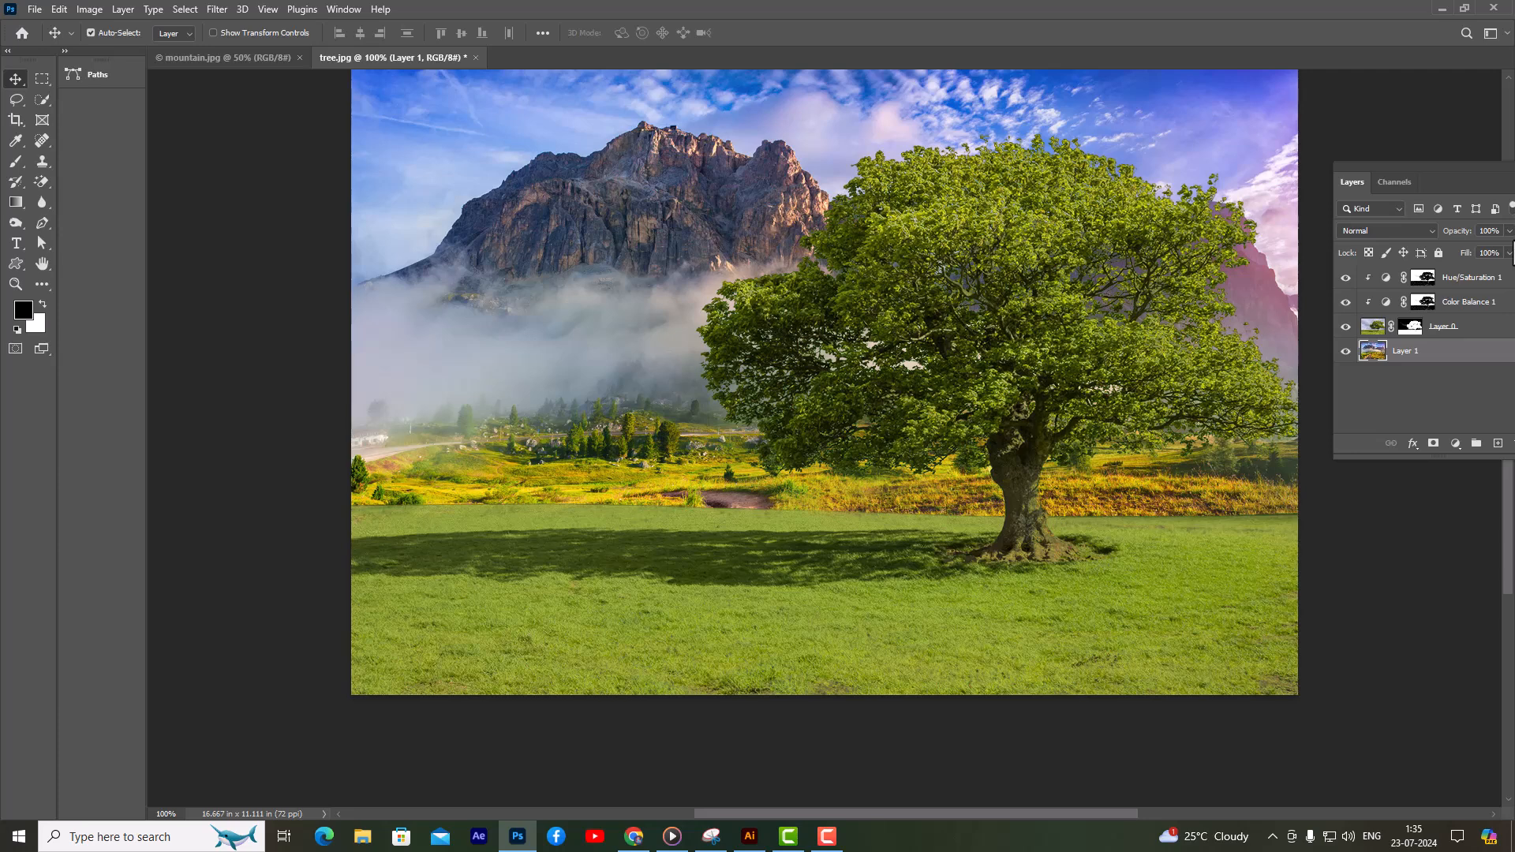